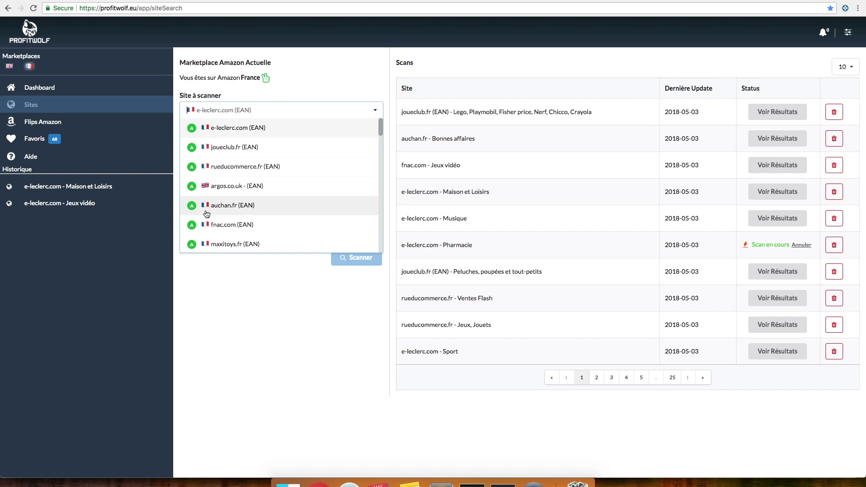
- Select e-leclerc.com (EAN) as the site to scan
left_click(229, 128)
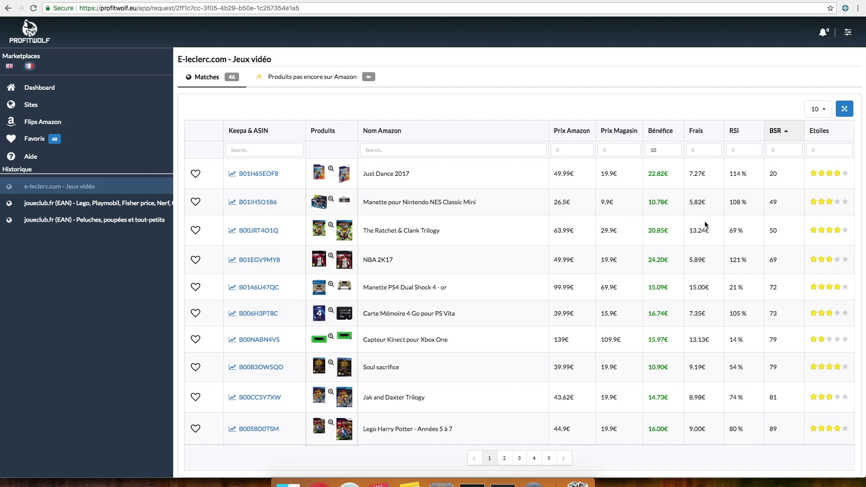
- Filter the e-leclerc.com Jeux vidéo matches to a Bénéfice of 10 and sort them by ascending BSR
double_click(663, 153)
type("10")
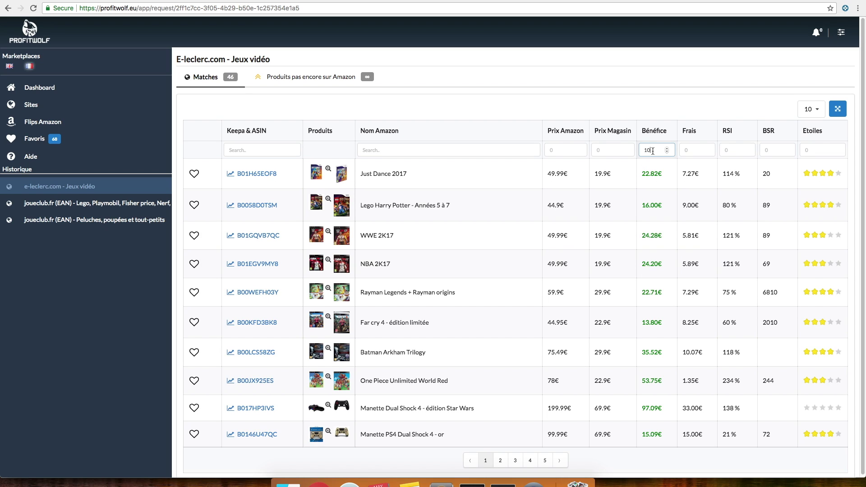
left_click(773, 134)
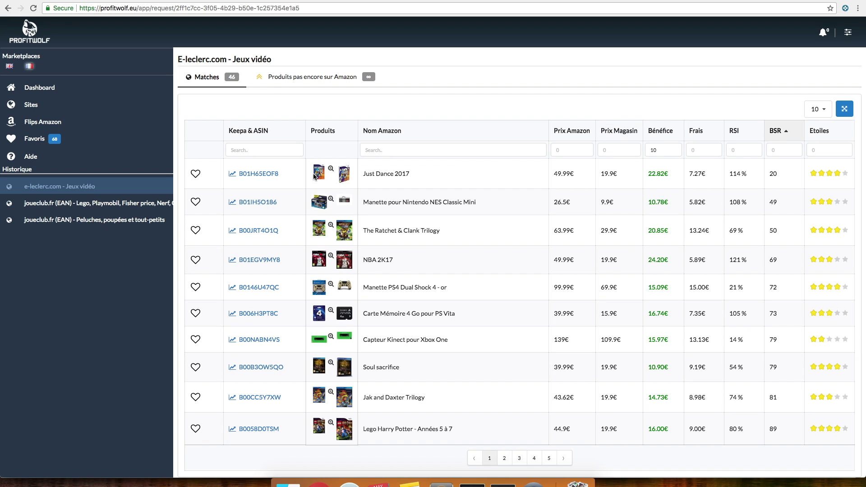
- View the Keepa price history preview for Just Dance 2017
mouse_move(270, 176)
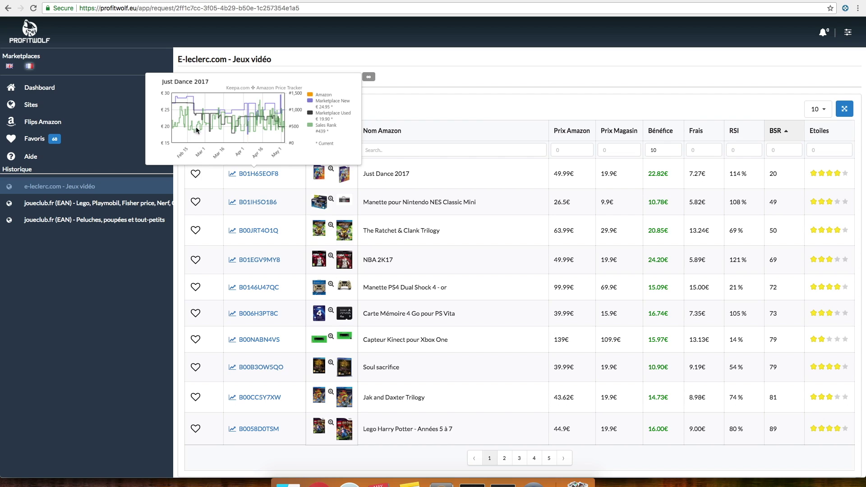
left_click(607, 175)
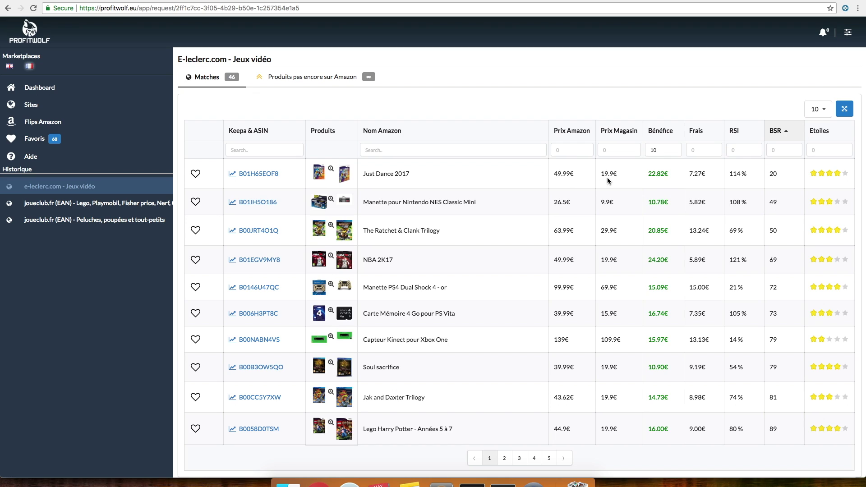
- Open the Nintendo NES Classic Mini controller match and examine the product image on its E.Leclerc store page
left_click(332, 202)
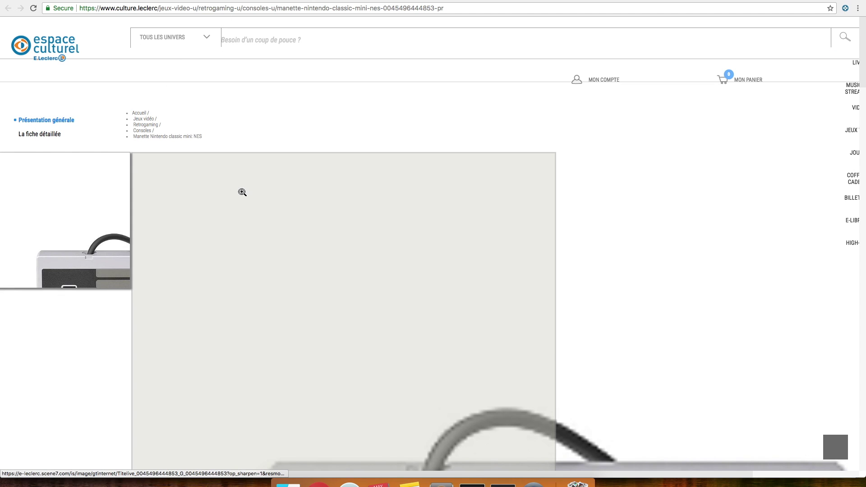
scroll(245, 193, "down", 3)
scroll(267, 238, "up", 5)
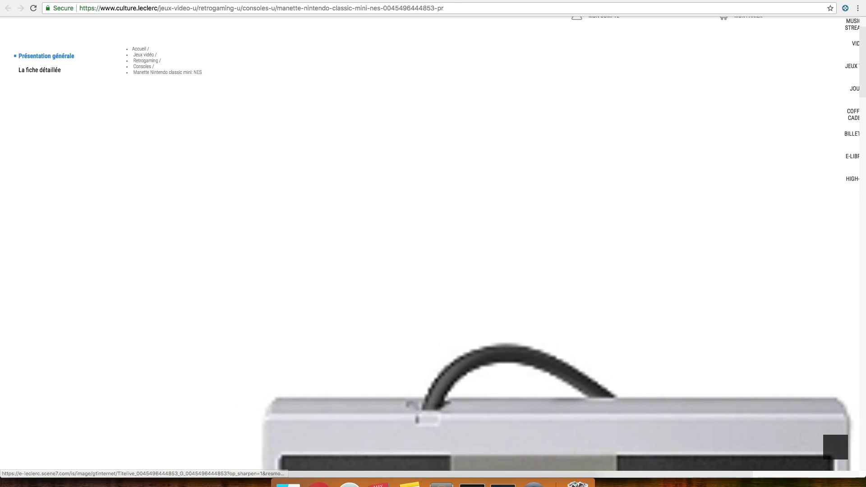
scroll(658, 317, "up", 3)
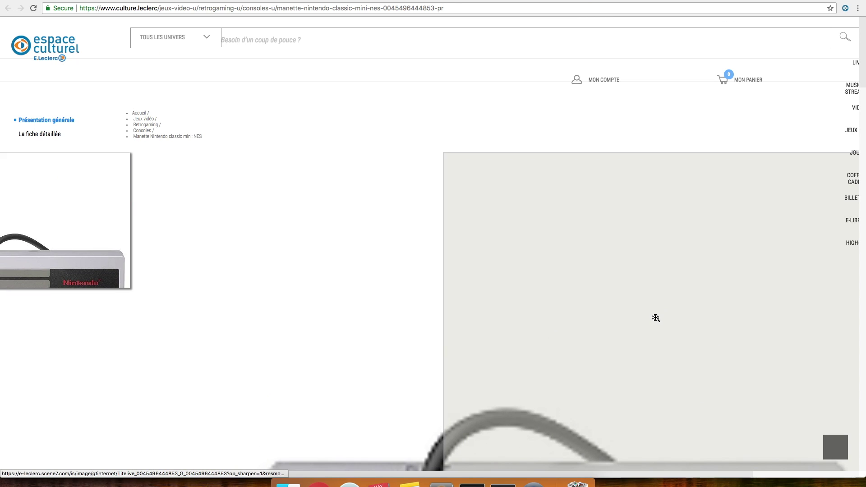
scroll(560, 289, "down", 4)
scroll(482, 255, "down", 5)
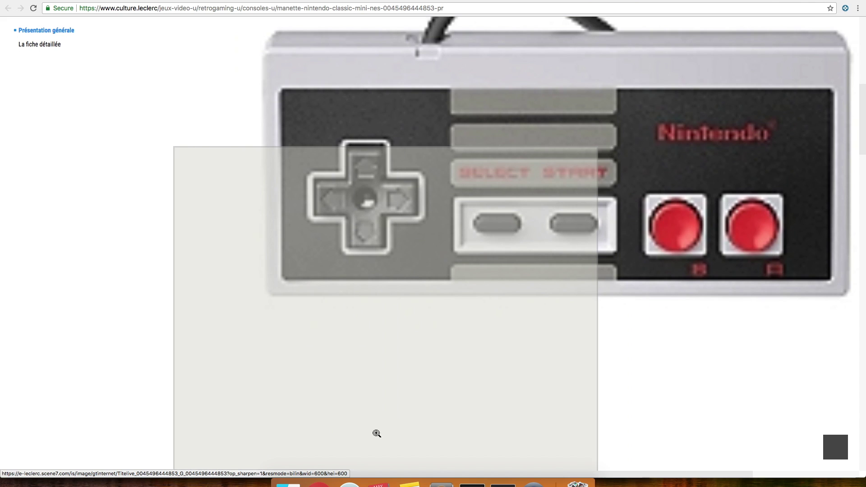
scroll(478, 324, "up", 3)
scroll(452, 296, "down", 4)
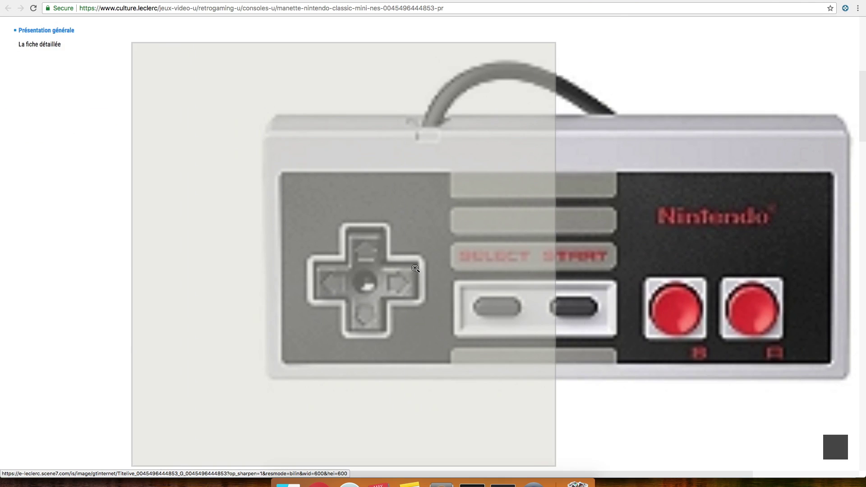
- Show the controller's second photo on its Amazon page, and check the price and specifications on the E.Leclerc page
key("ctrl+Tab")
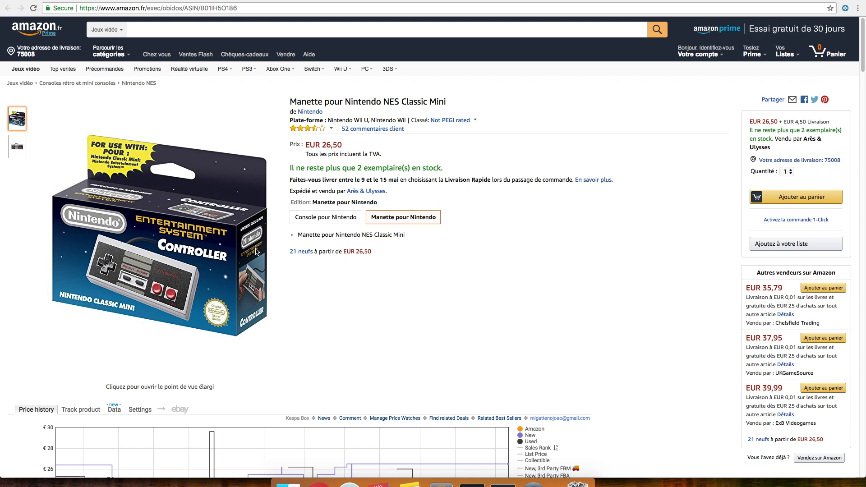
left_click(18, 149)
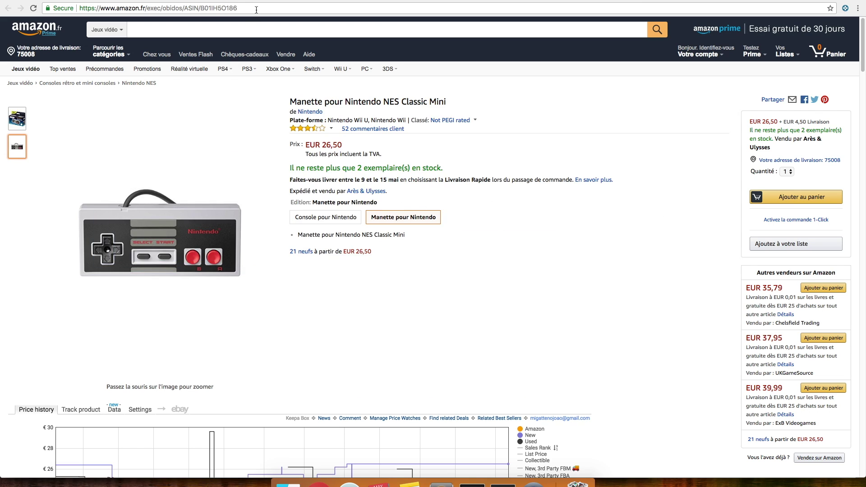
key("ctrl+Tab")
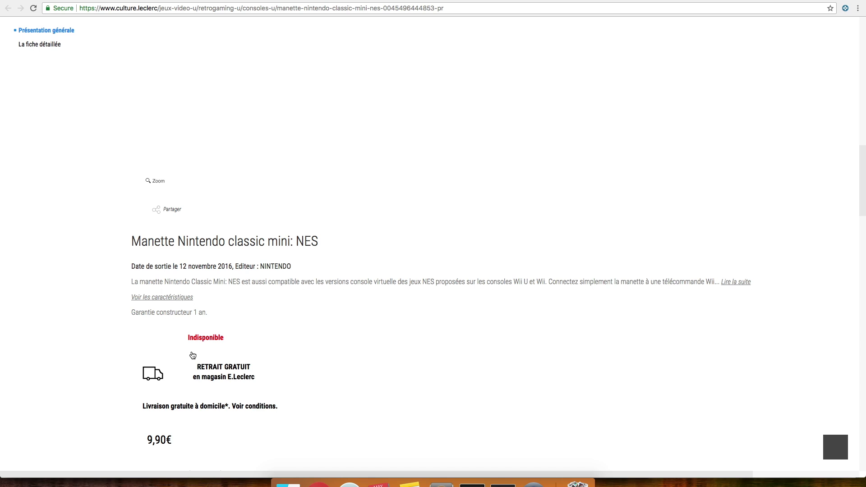
scroll(318, 372, "down", 10)
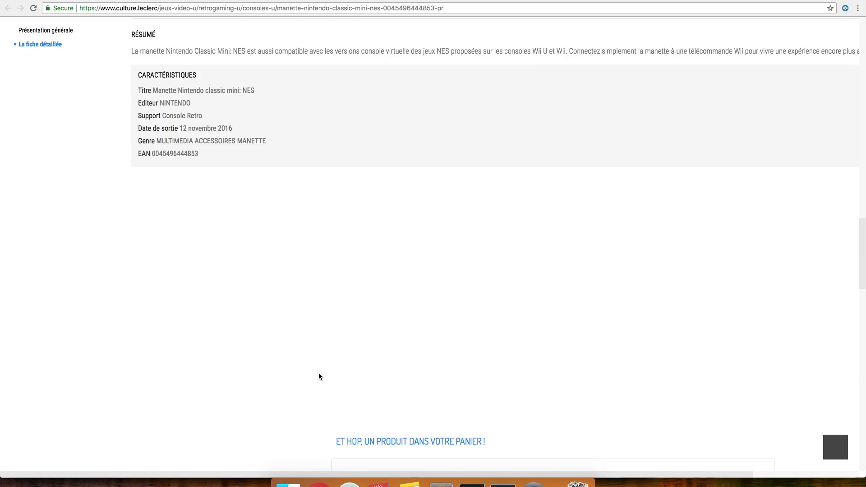
scroll(320, 378, "up", 5)
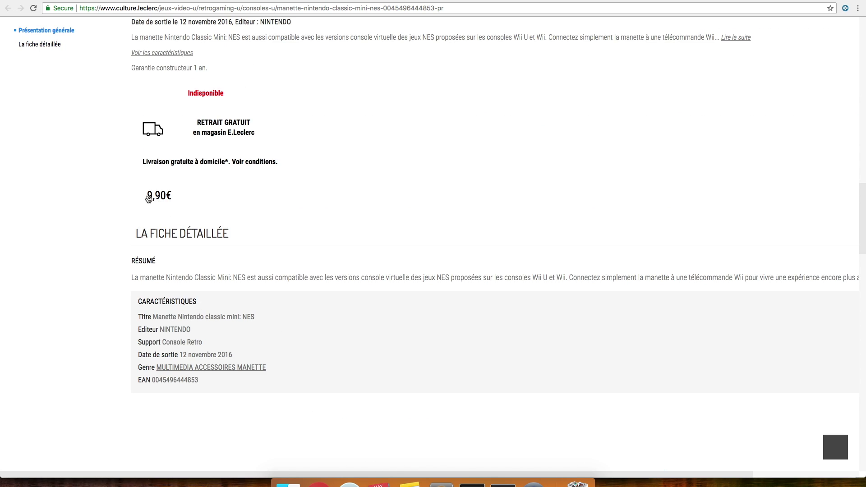
- Add the Sales Rank and New, 3rd Party FBA data to the Keepa price history graph on the controller's Amazon page
key("ctrl+Tab")
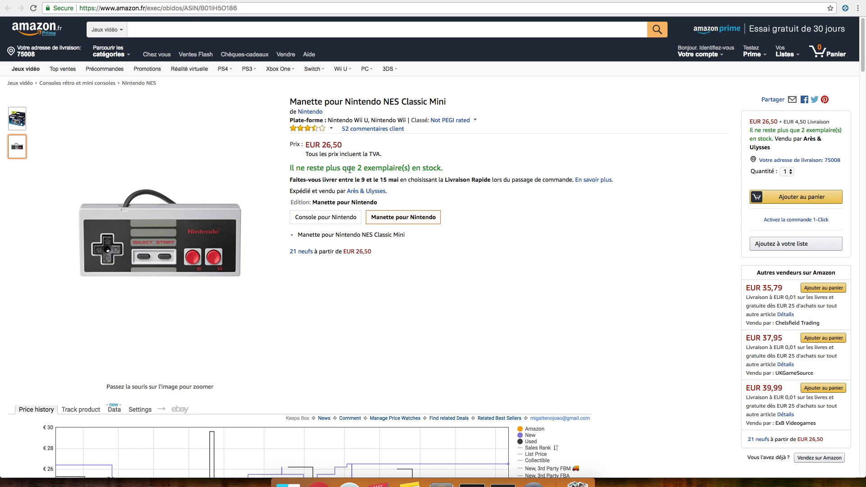
scroll(400, 280, "down", 1)
scroll(410, 284, "down", 5)
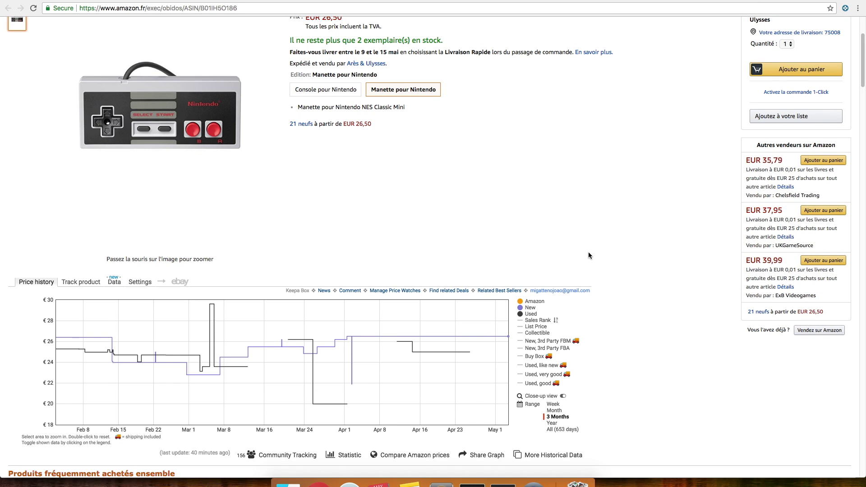
left_click(541, 320)
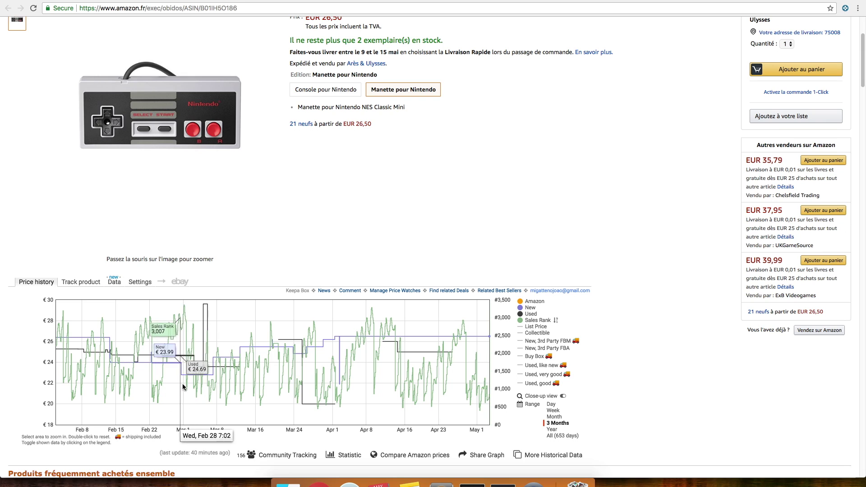
mouse_move(574, 384)
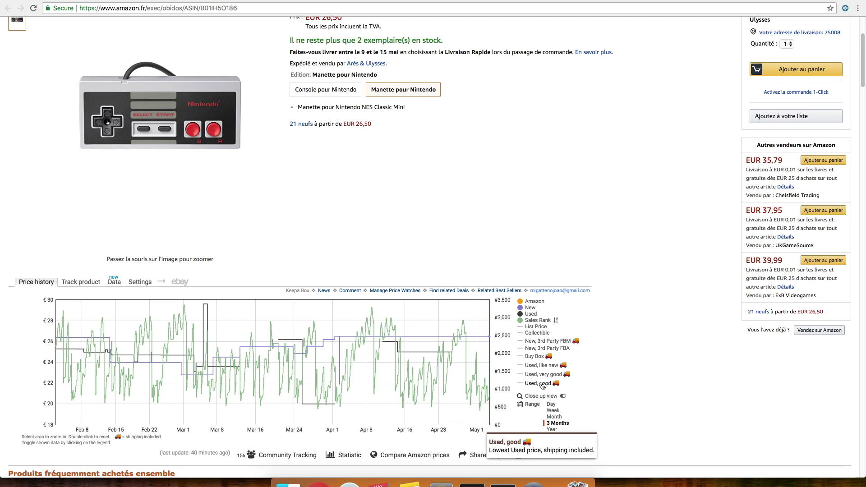
left_click(558, 349)
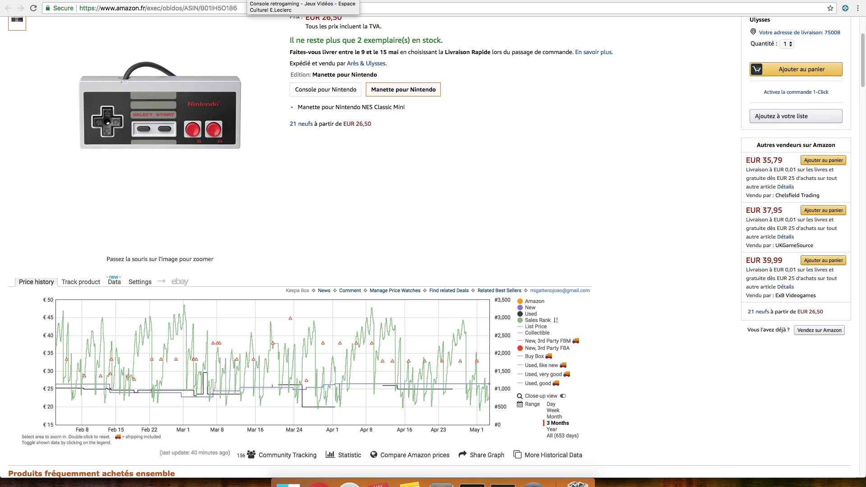
- Compare the controller's E.Leclerc listing, its row in the Jeux vidéo matches and its Amazon price history
key("ctrl+Tab")
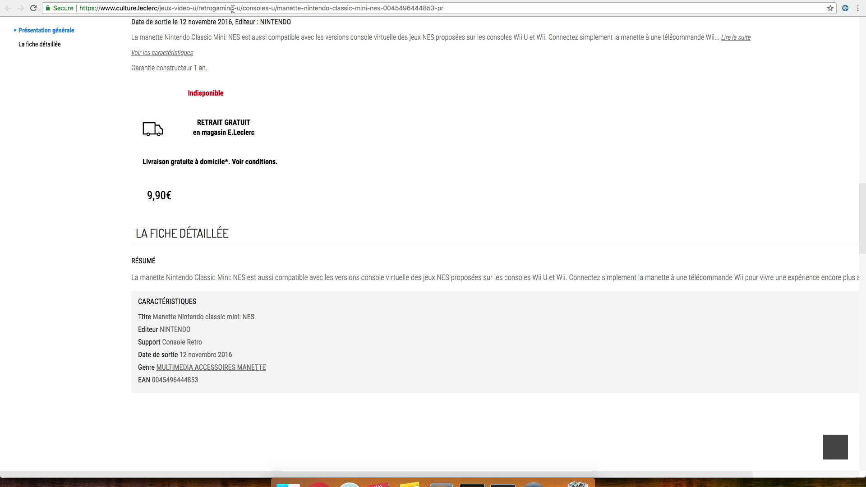
key("ctrl+Tab")
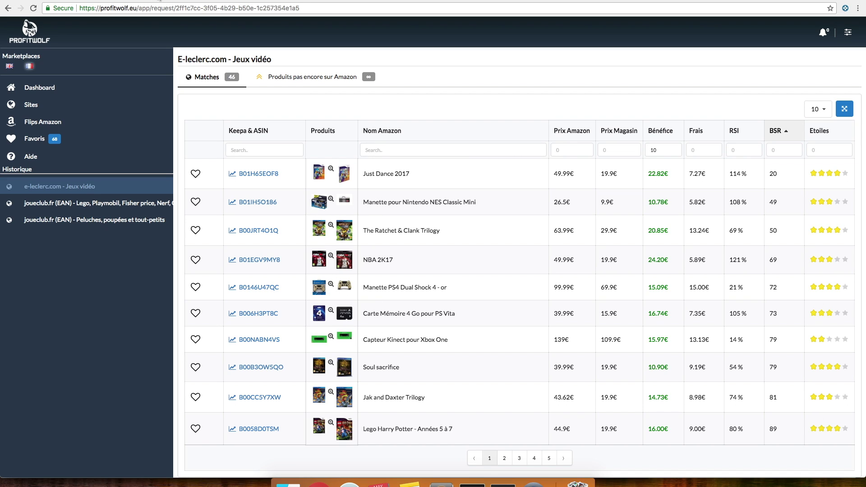
key("ctrl+Tab")
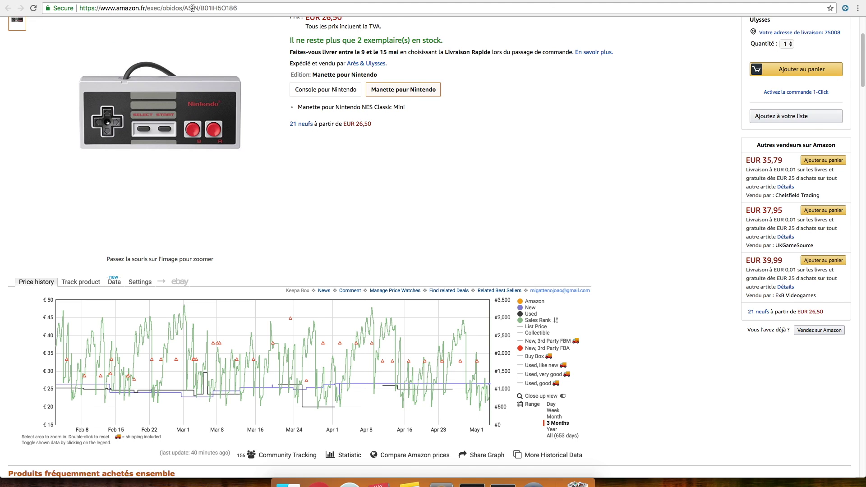
- In the e-leclerc.com Sport results, filter the matches to a Bénéfice of 10 and sort them by ascending BSR
key("ctrl+Tab")
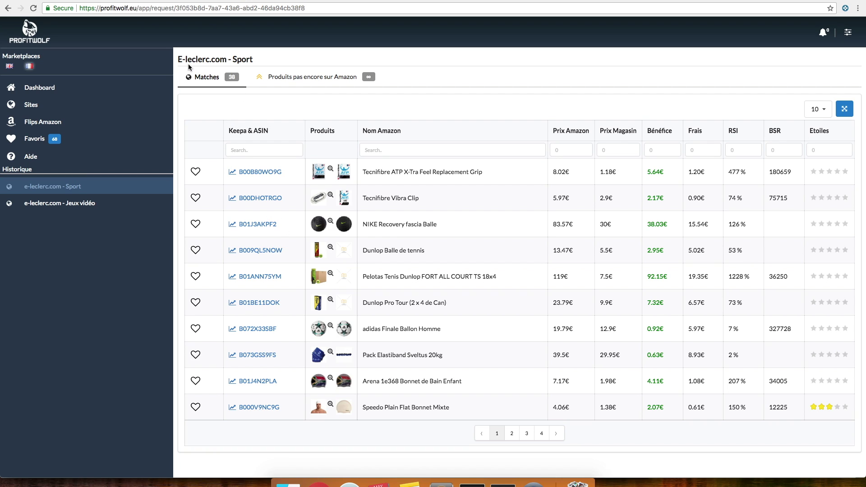
left_click(670, 150)
type("5")
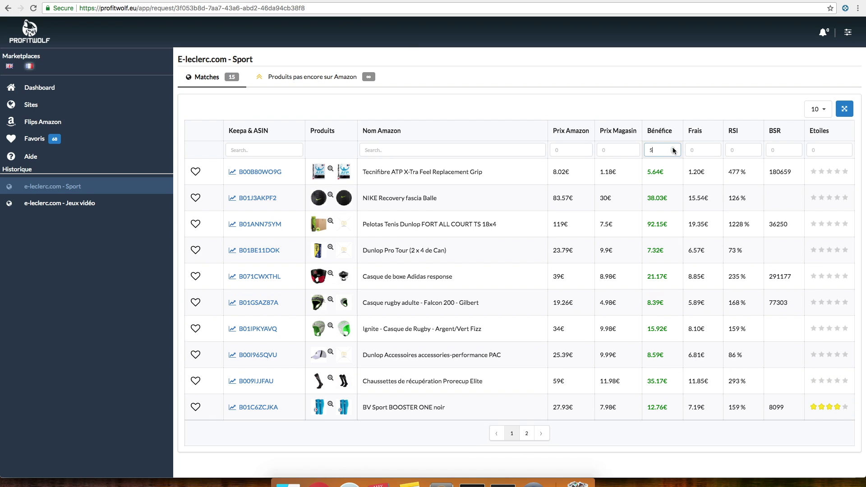
key("BackSpace")
type("10")
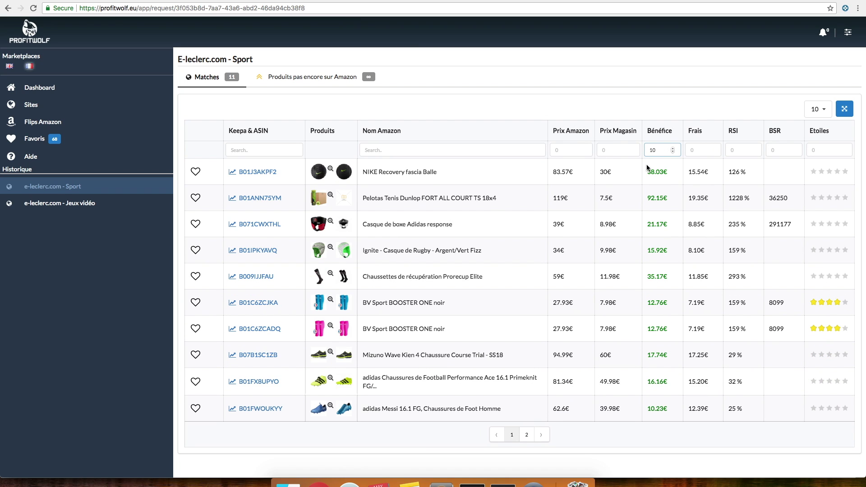
left_click(780, 135)
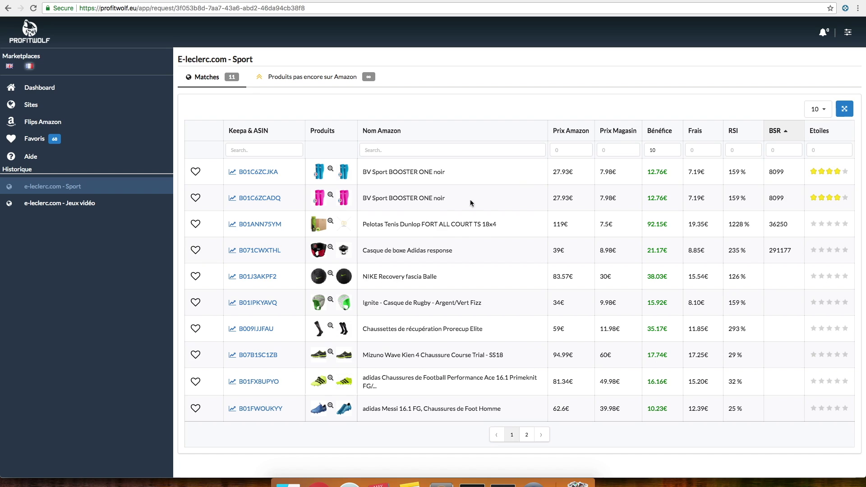
- Compare the Amazon and store products for the blue BV Sport BOOSTER ONE, and examine its price and sales rank history on Amazon
left_click(331, 170)
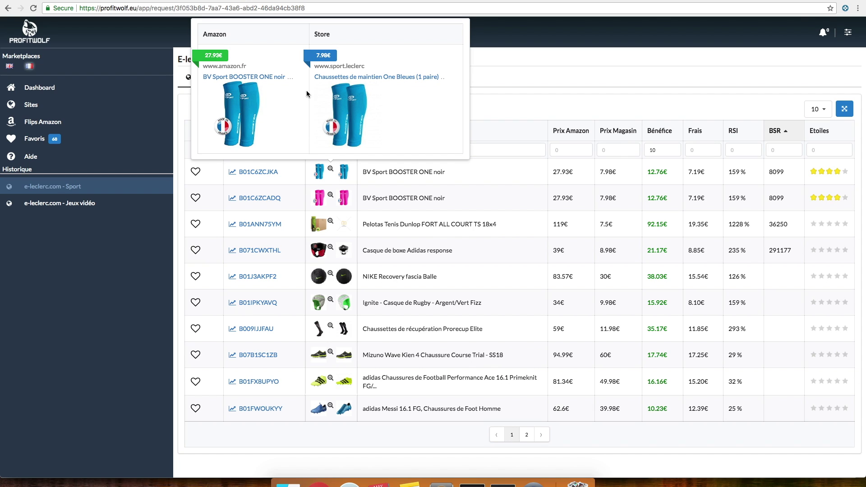
left_click(398, 171)
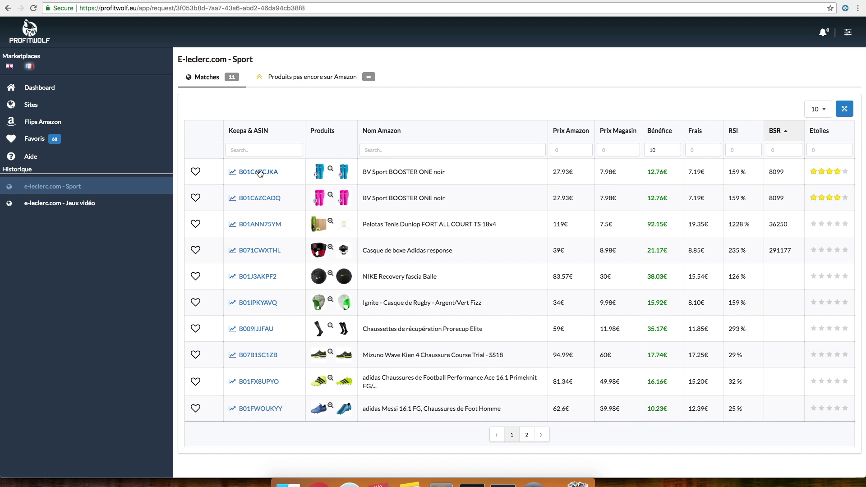
mouse_move(259, 175)
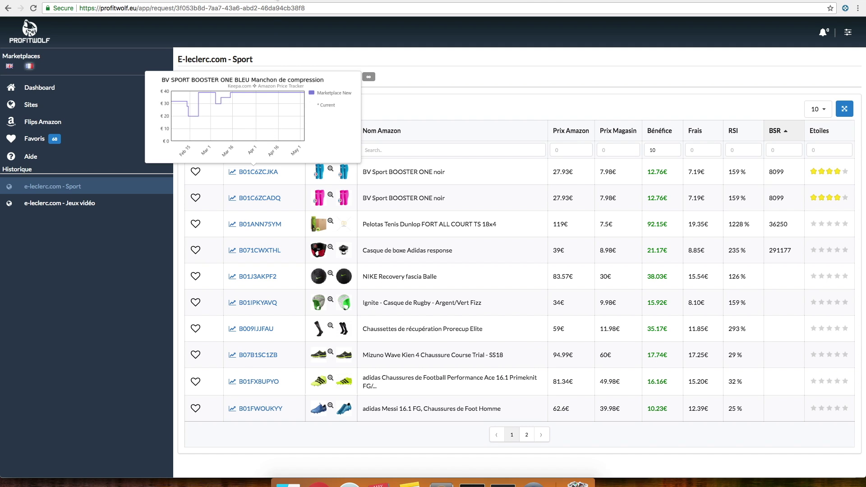
scroll(440, 304, "down", 5)
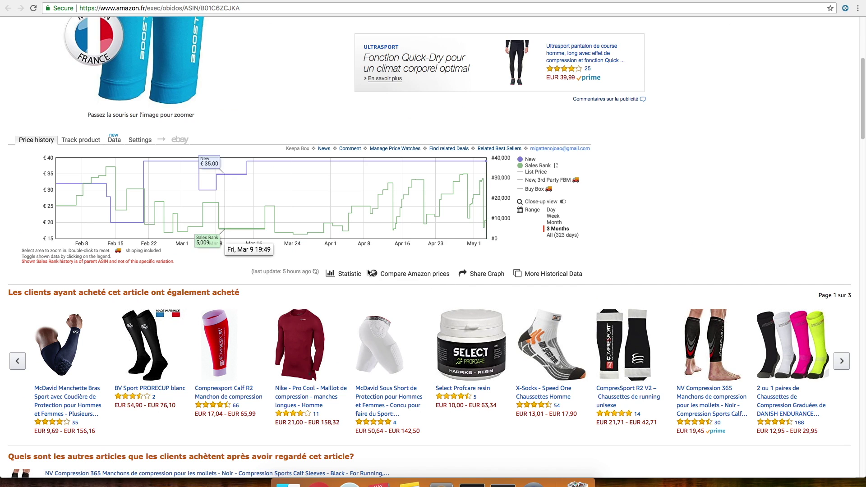
key("super+w")
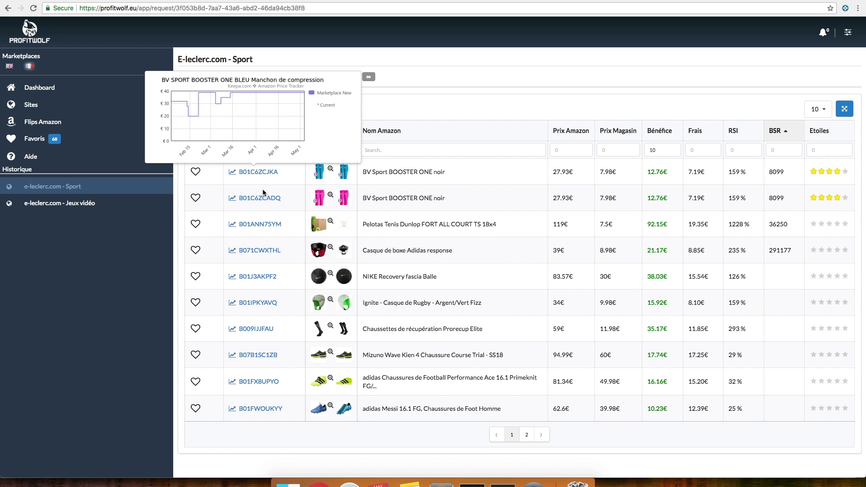
- Preview the Keepa price histories of the pink BV Sport BOOSTER ONE and the Pelotas Tenis Dunlop FORT ALL COURT
left_click(402, 201)
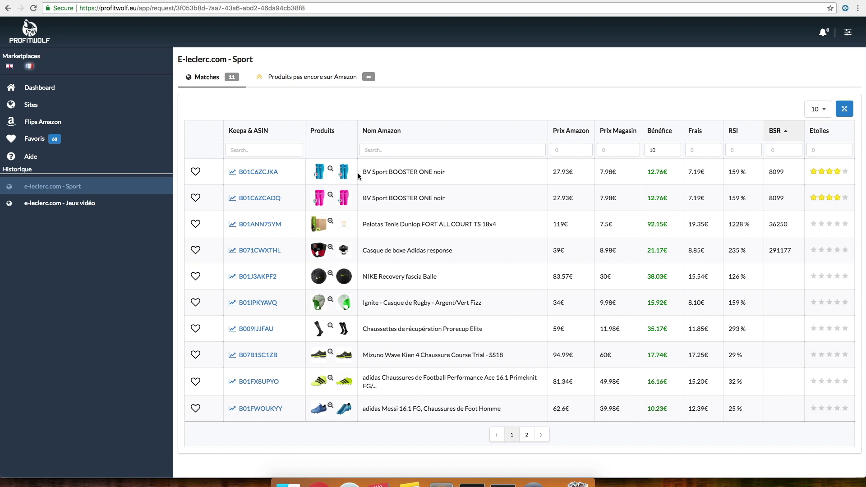
left_click(259, 172)
left_click(266, 206)
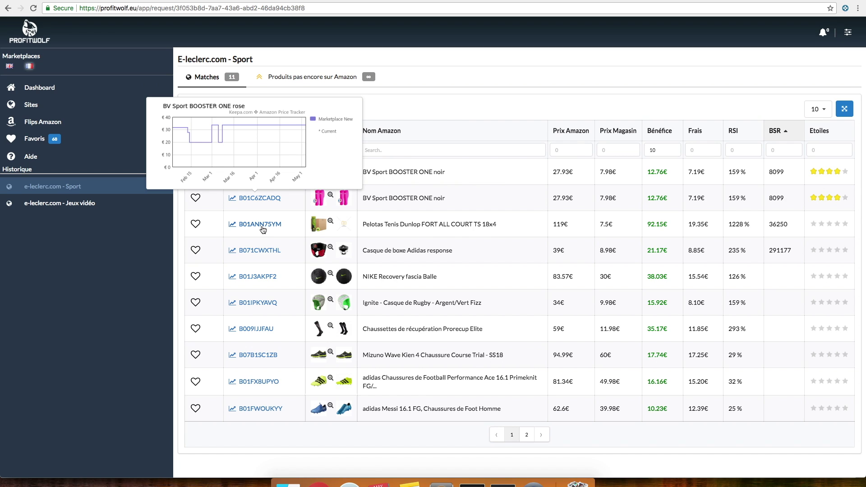
left_click(261, 225)
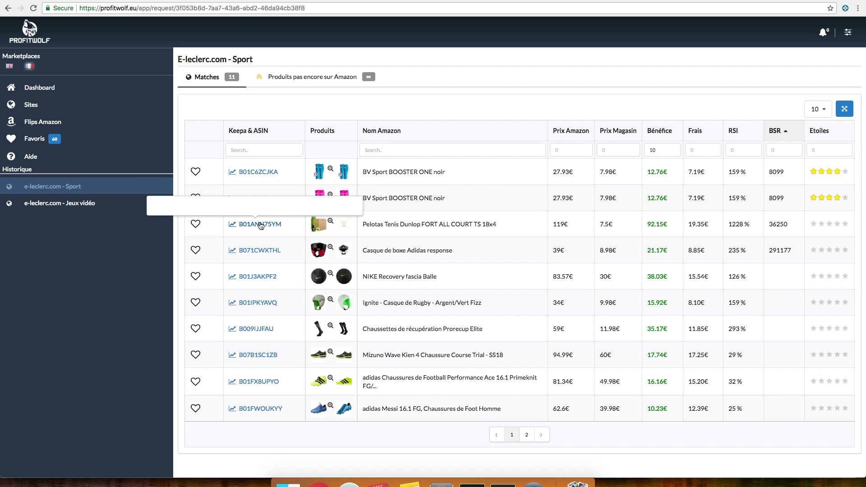
- Preview the Keepa price histories of the Casque de boxe Adidas response and the NIKE Recovery fascia Balle
left_click(260, 255)
left_click(263, 277)
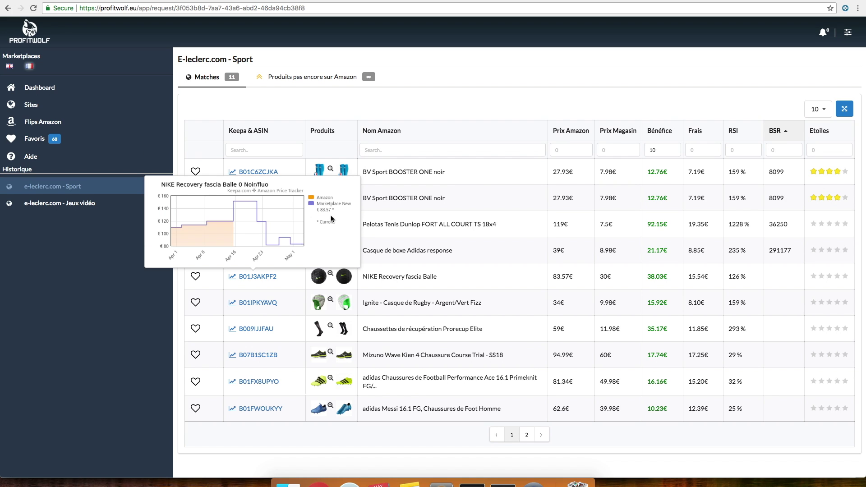
left_click(412, 177)
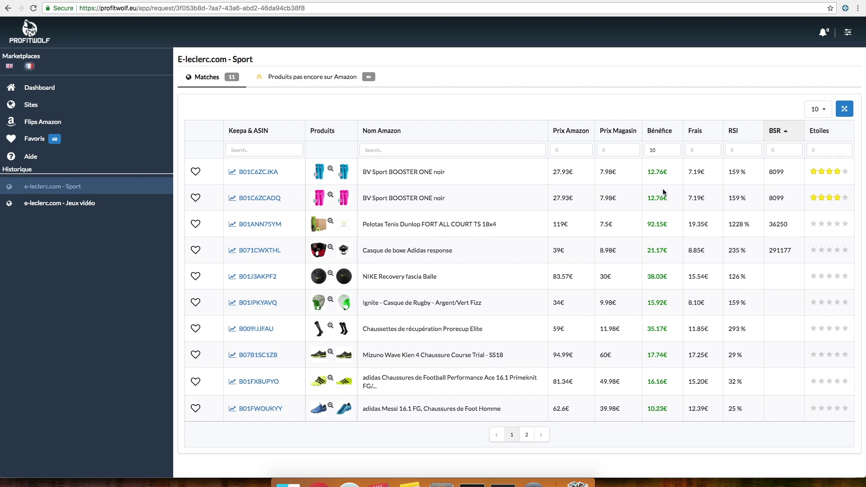
- Check the blue BV Sport BOOSTER ONE's row in the Sport matches against its price and sales rank graph on Amazon
left_click_drag(362, 175, 419, 178)
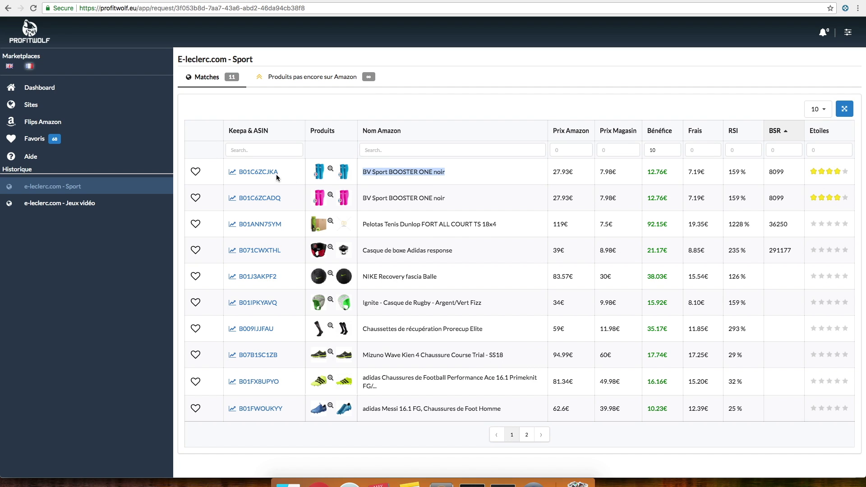
left_click(255, 175)
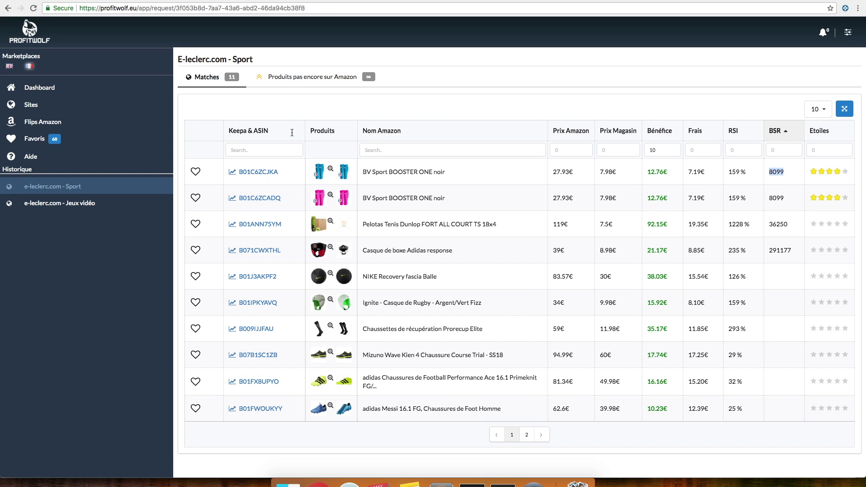
key("ctrl+Tab")
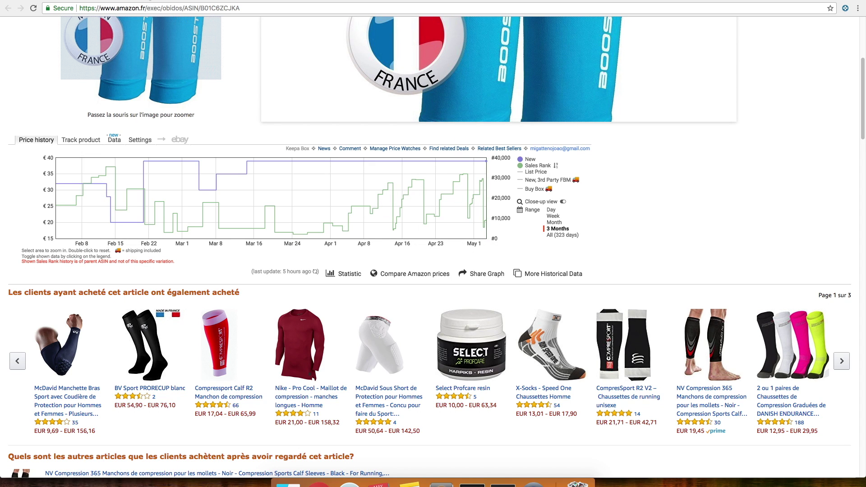
key("ctrl+shift+Tab")
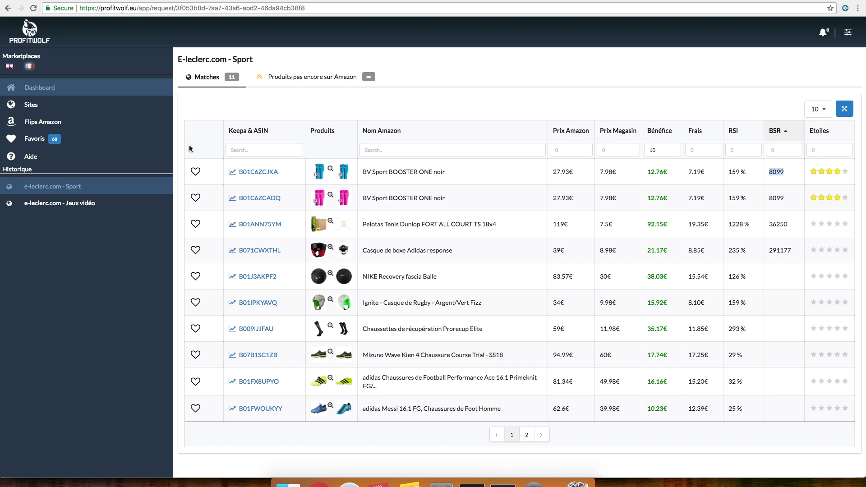
- Preview the blue BV Sport BOOSTER ONE's Keepa price history and compare its listed BSR with the sales rank graph on Amazon
left_click(254, 173)
left_click(290, 176)
left_click(249, 174)
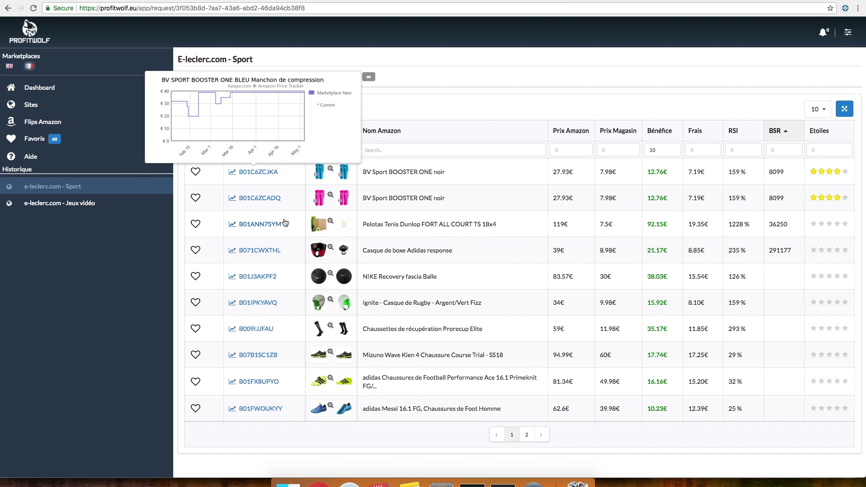
left_click(769, 173)
left_click_drag(769, 174, 784, 179)
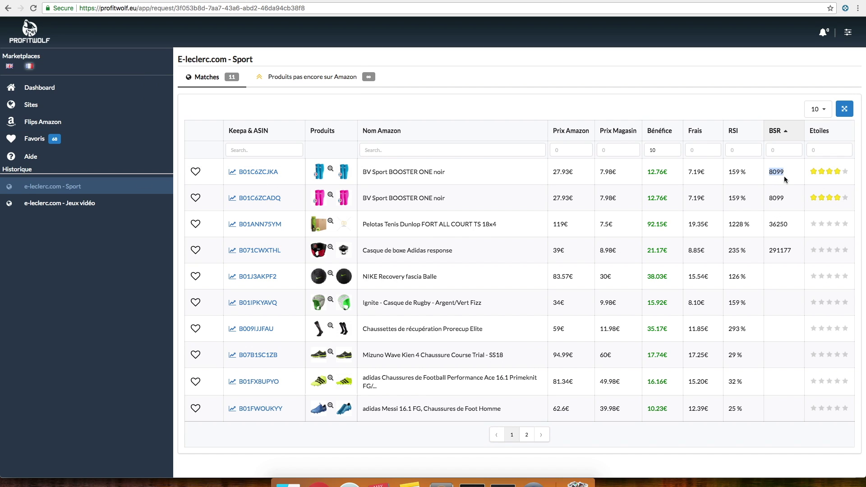
key("ctrl+Tab")
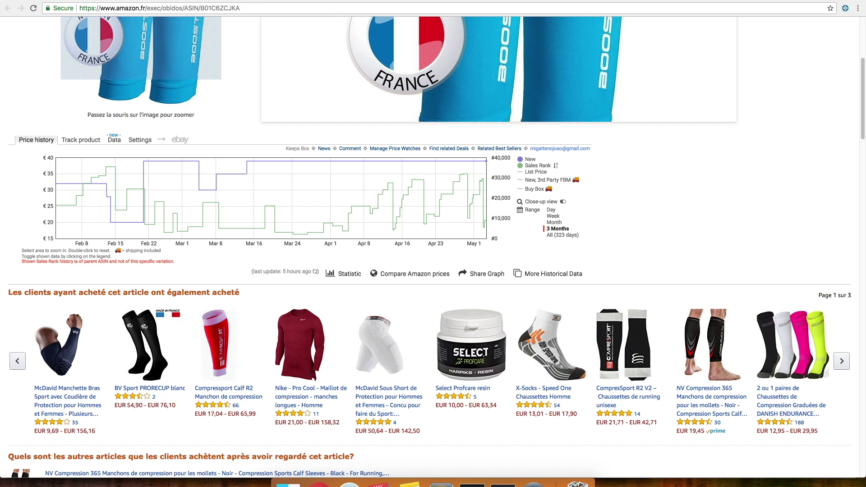
key("ctrl+shift+Tab")
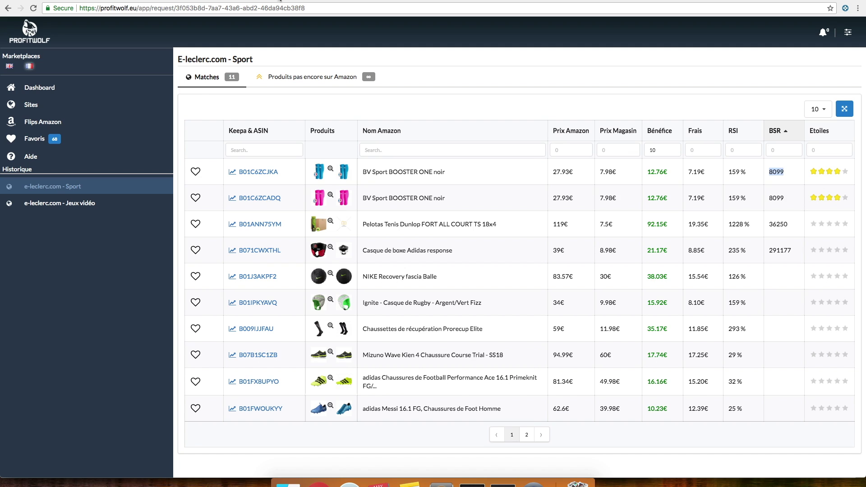
key("ctrl+Tab")
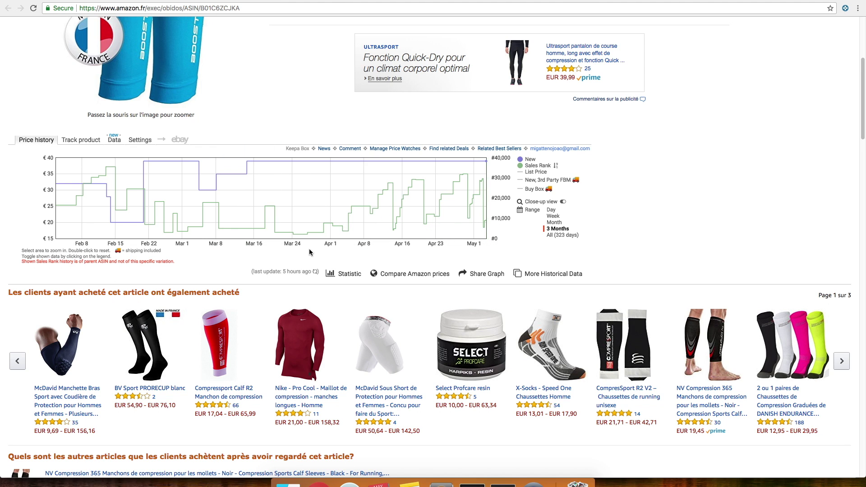
- Compare the blue BV Sport BOOSTER ONE's Amazon price with its price on the E.Leclerc sport site
scroll(310, 251, "up", 5)
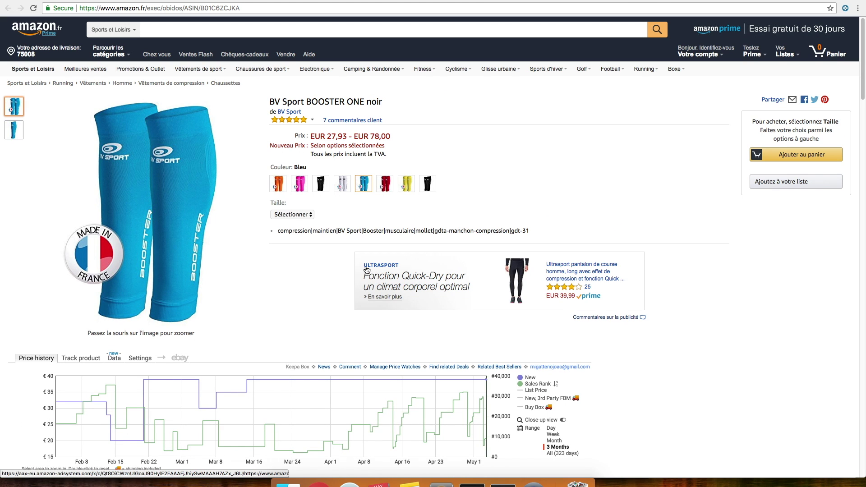
key("ctrl+Tab")
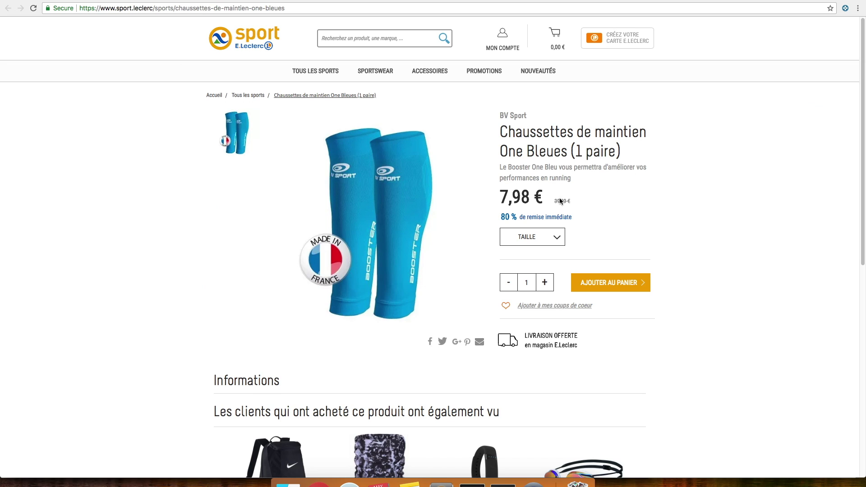
left_click_drag(502, 197, 517, 223)
left_click_drag(501, 197, 528, 204)
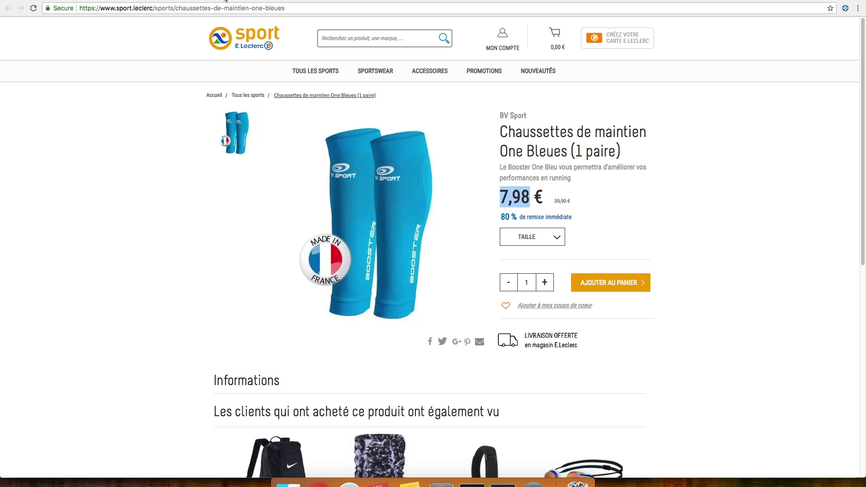
key("ctrl+Tab")
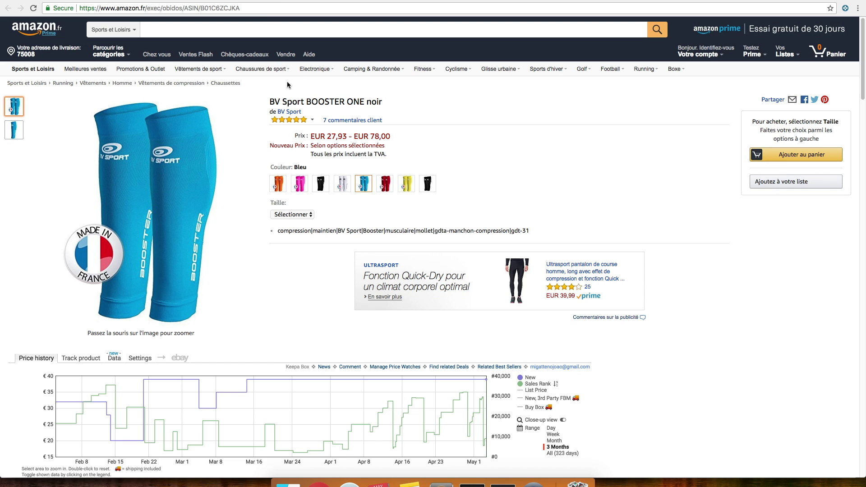
key("ctrl+Tab")
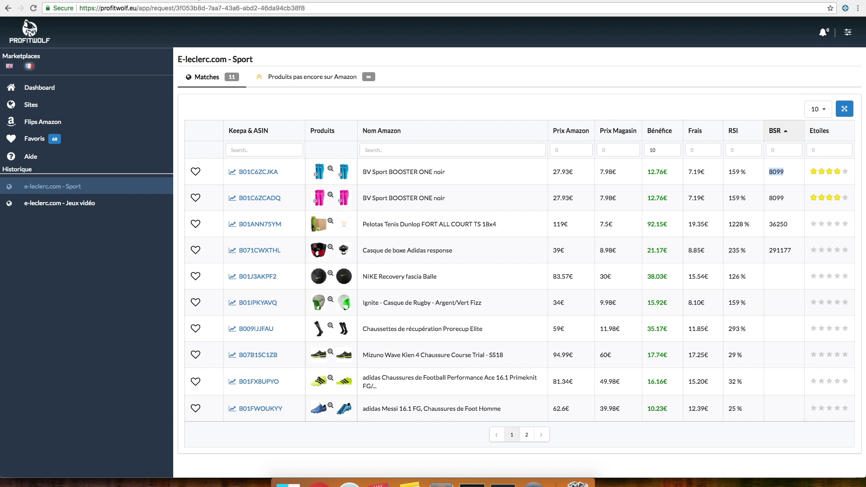
key("ctrl+Tab")
key("ctrl+Tab")
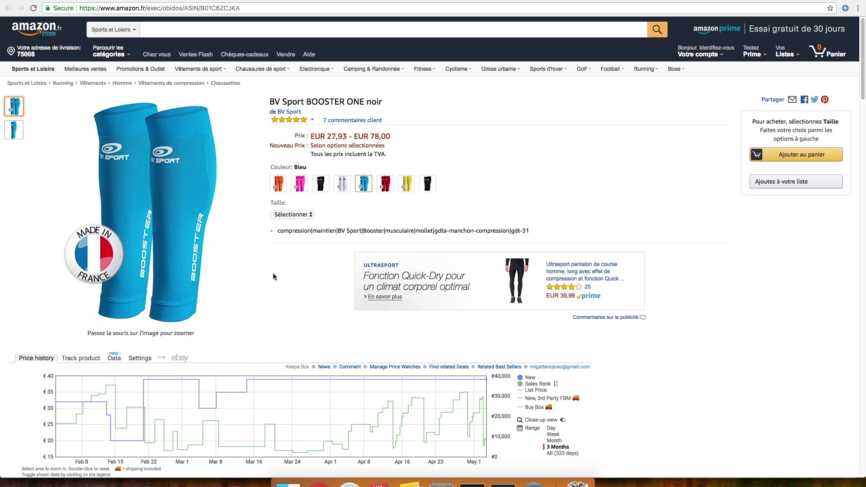
- Return to the E-leclerc.com Sport results and check which store and category they cover
left_click(212, 1)
left_click(241, 1)
left_click(194, 1)
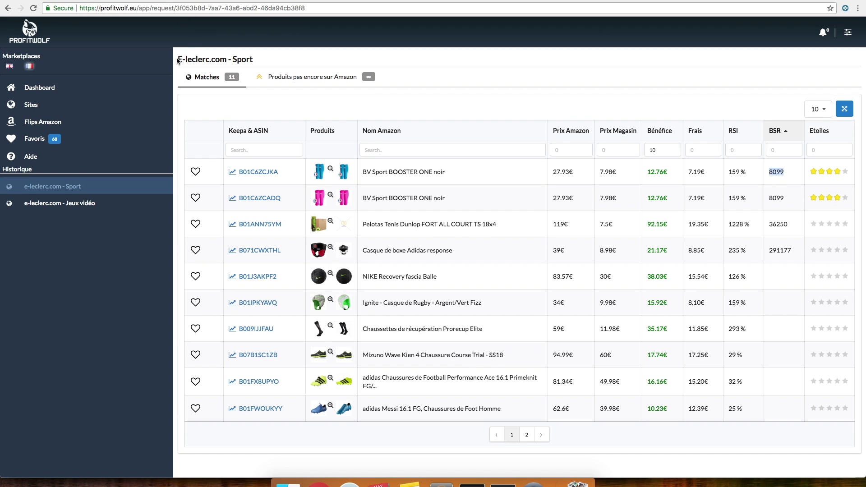
left_click_drag(177, 61, 245, 62)
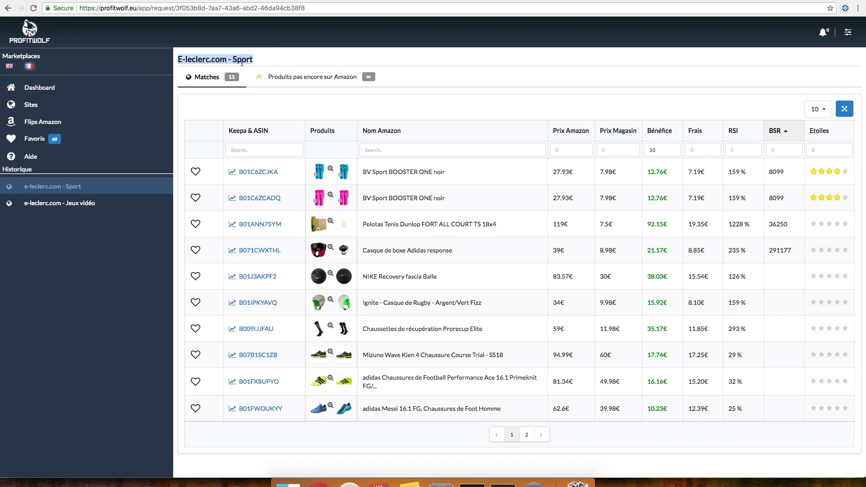
left_click(240, 61)
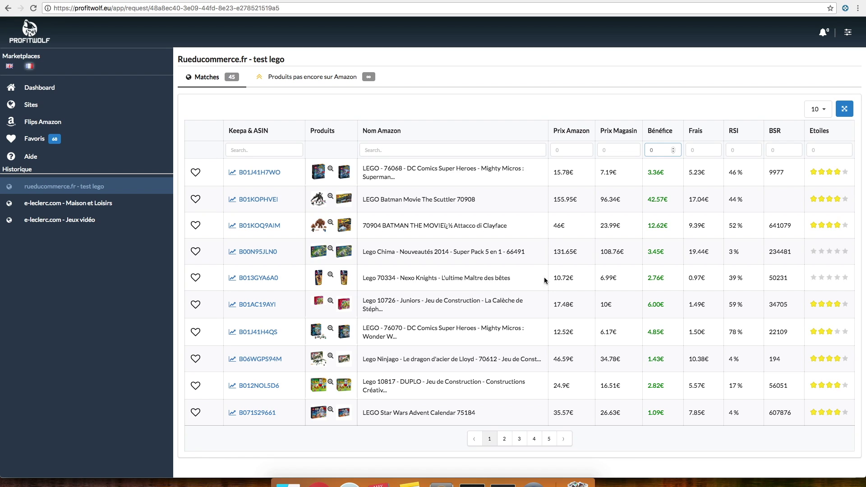
- In the Rueducommerce.fr test lego results, review the LEGO matches and filter them to a Bénéfice of 10
left_click_drag(253, 58, 290, 60)
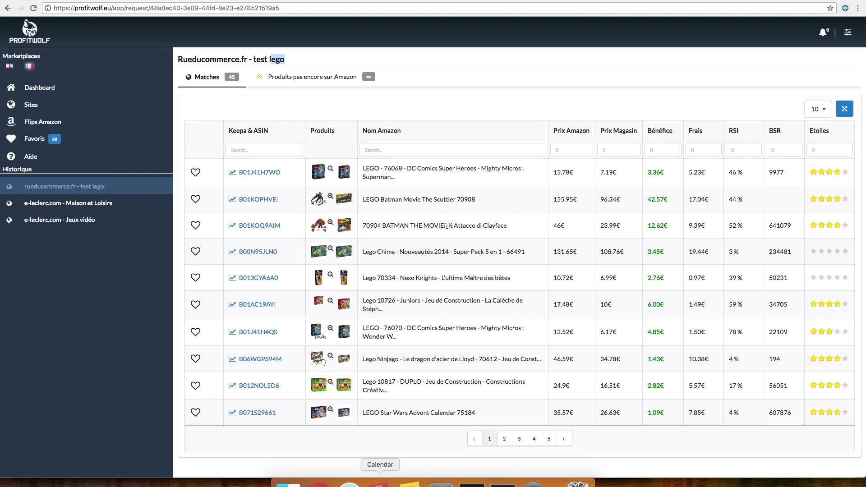
left_click_drag(367, 412, 477, 413)
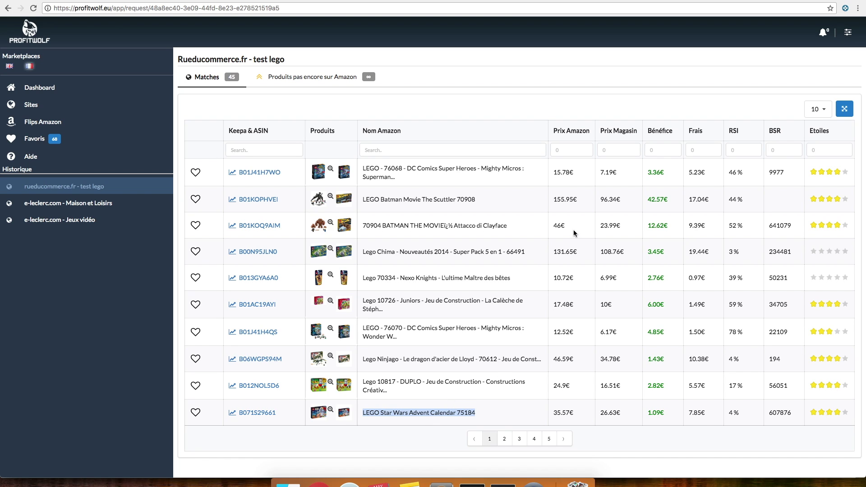
left_click(650, 149)
type("10")
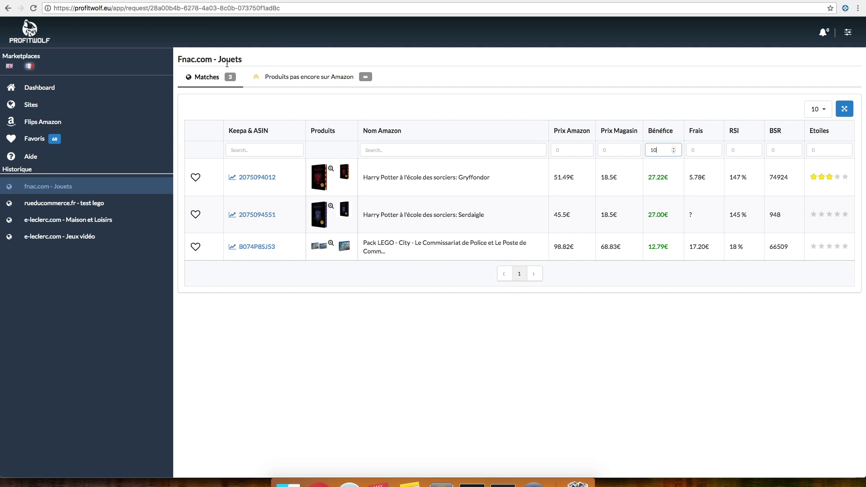
- Clear the Bénéfice filter in the Fnac.com Jouets results, and set it to 5 in the Fnac.com Jeux vidéo results
key("super+a")
key("BackSpace")
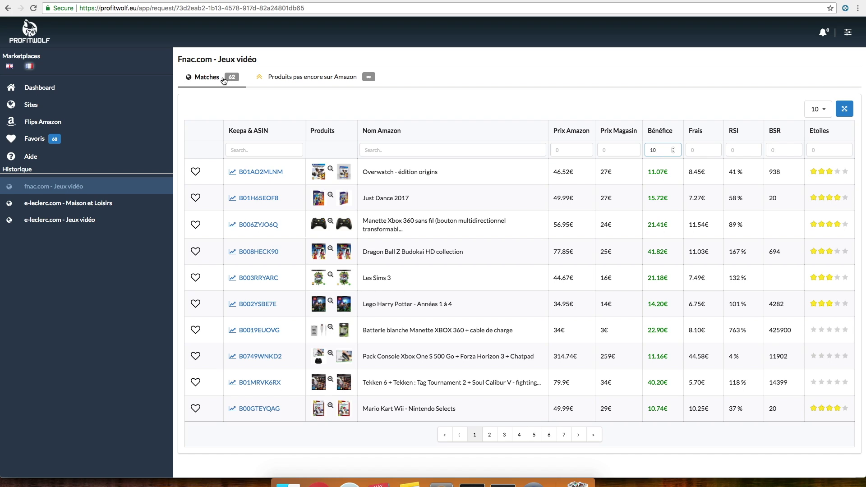
double_click(658, 150)
type("5")
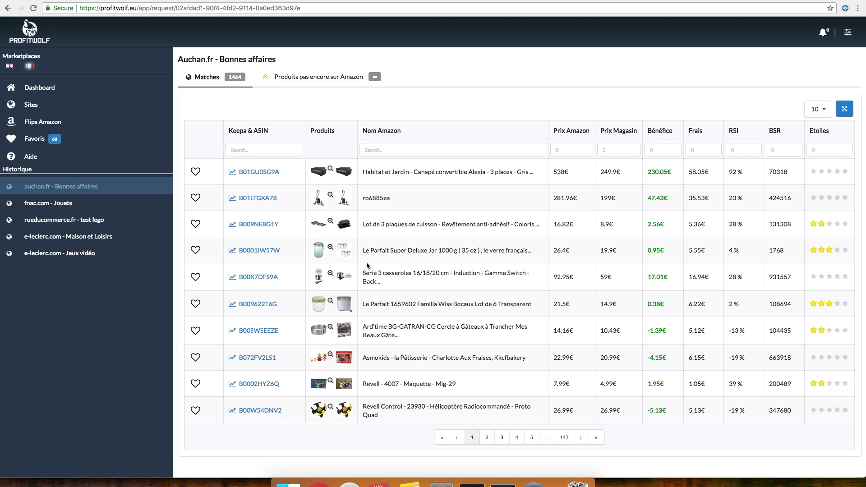
- In the Auchan.fr Bonnes affaires results, compare the Amazon and store products for the Le Parfait jars and the Revell Mig-29 model
mouse_move(333, 250)
mouse_move(331, 303)
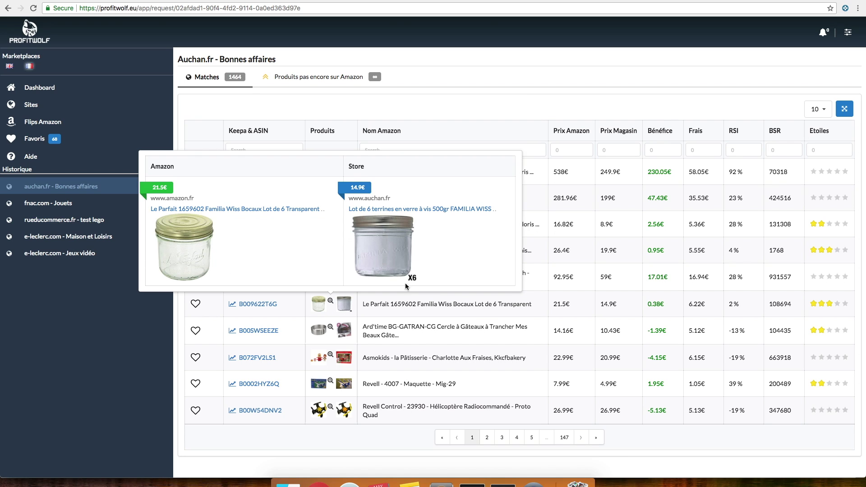
mouse_move(330, 328)
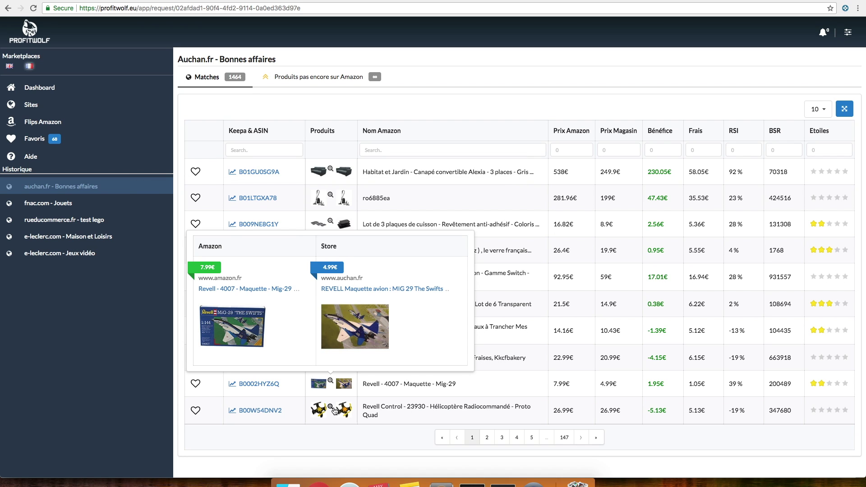
mouse_move(331, 223)
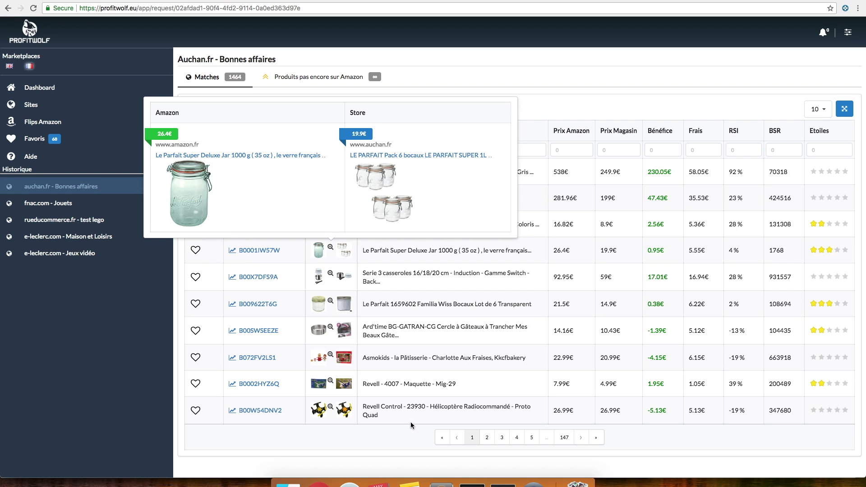
left_click(182, 56)
left_click_drag(182, 55, 214, 59)
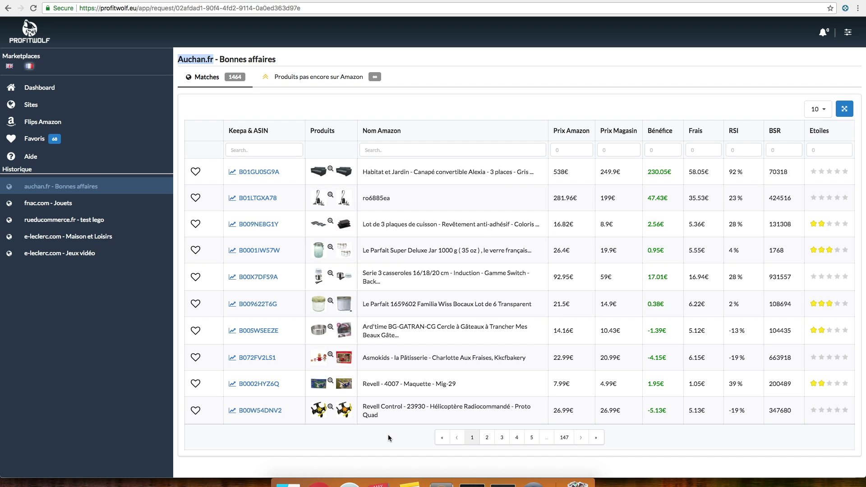
left_click(179, 57)
- Filter the Auchan.fr Bonnes affaires matches to a Bénéfice of 5, and raise the filter to 10
left_click(653, 151)
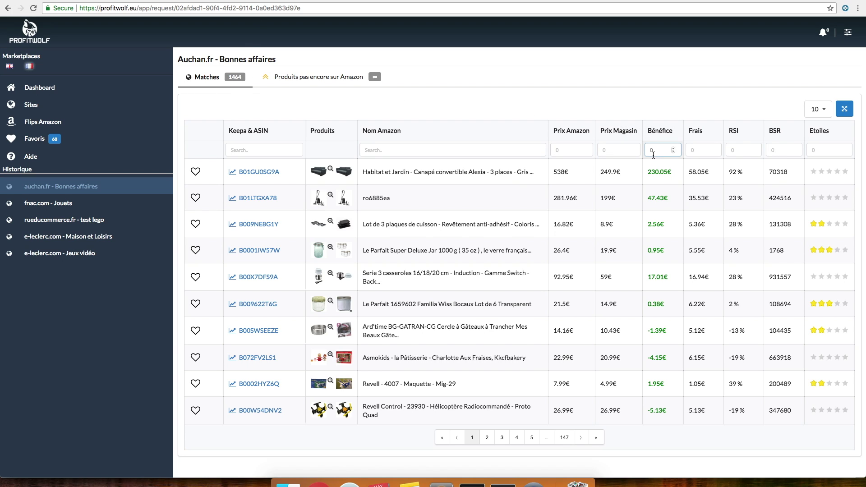
type("5")
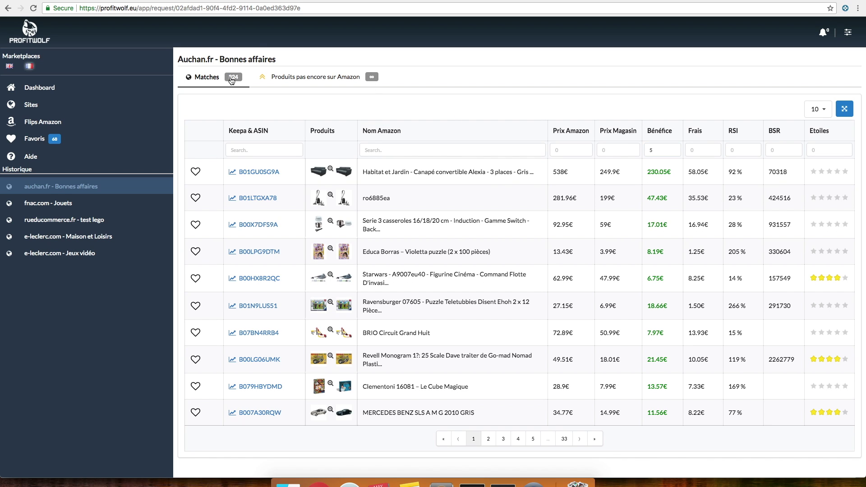
double_click(652, 150)
type("10")
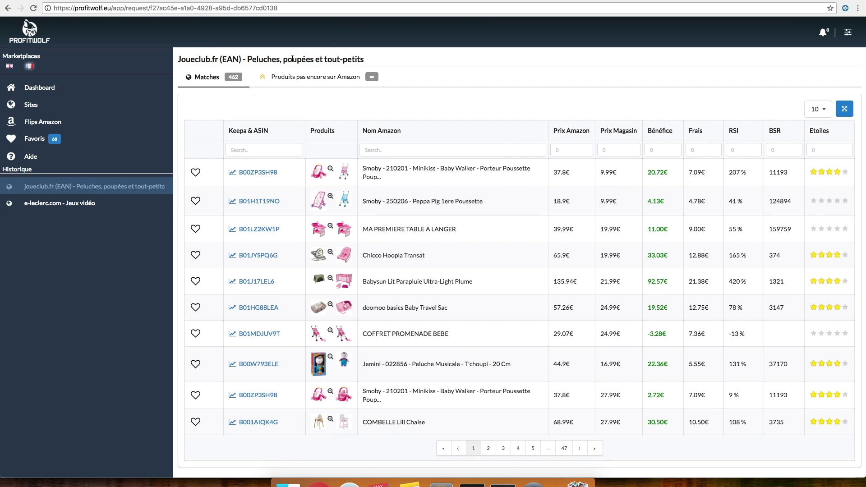
- In the Joueclub.fr Peluches, poupées et tout-petits results, compare the Amazon and store products for the Peppa Pig poussette and the Jemini T'choupi plush
double_click(293, 59)
left_click(331, 197)
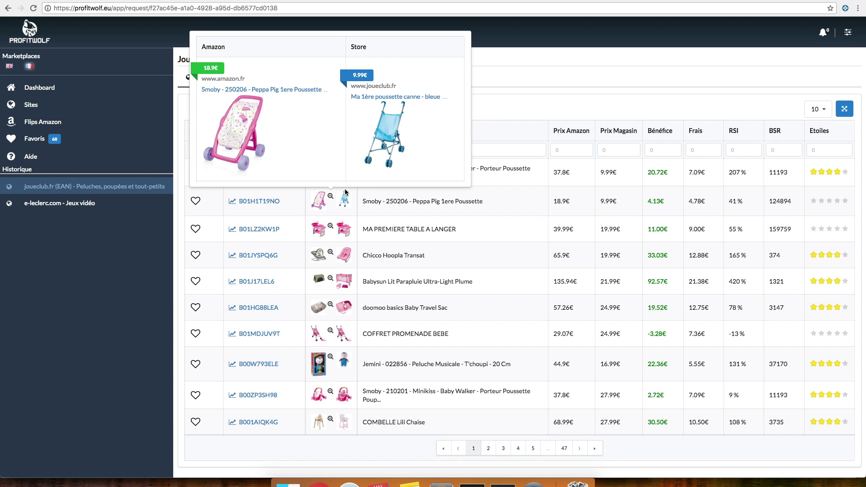
left_click(330, 199)
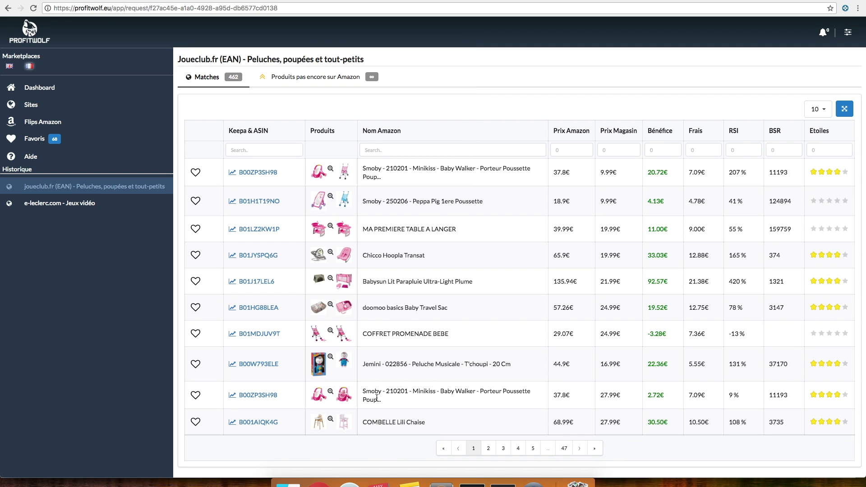
left_click(330, 357)
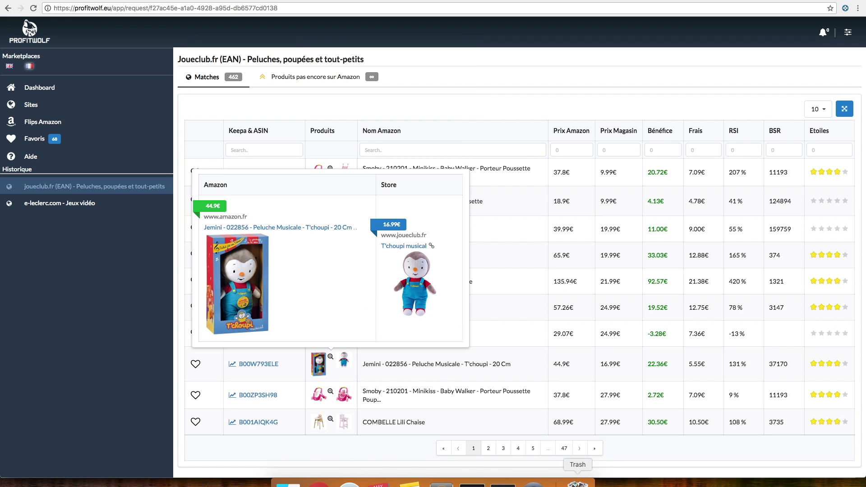
- Filter the Joueclub.fr Peluches, poupées et tout-petits matches to a Bénéfice of 10
left_click(230, 89)
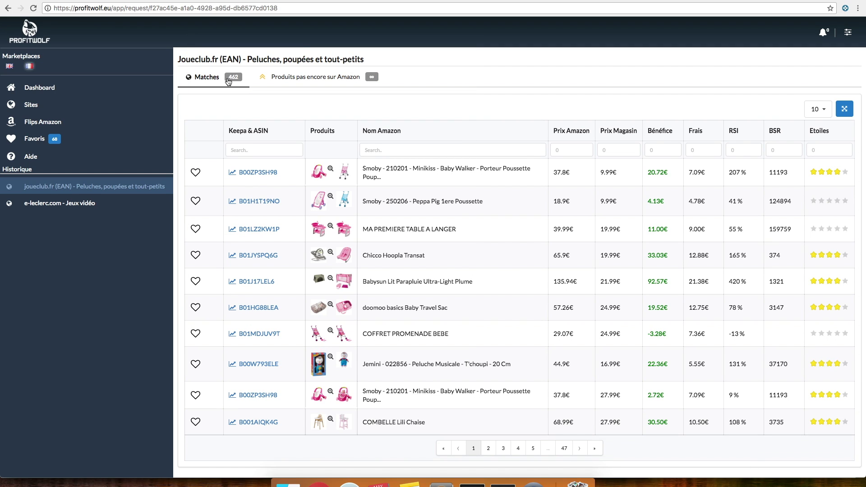
left_click(658, 152)
type("10")
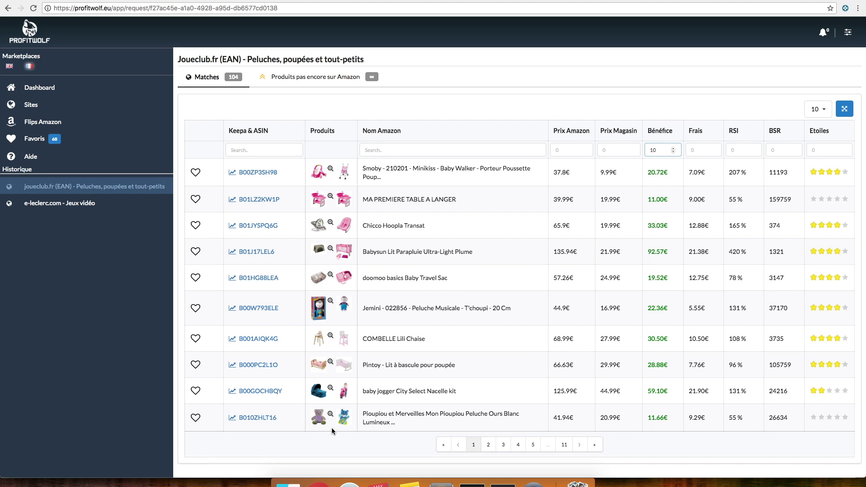
- Compare the Amazon and store products for the baby jogger Nacelle kit and the Pioupiou plush, and check the Babysun Lit Parapluie name
left_click(330, 389)
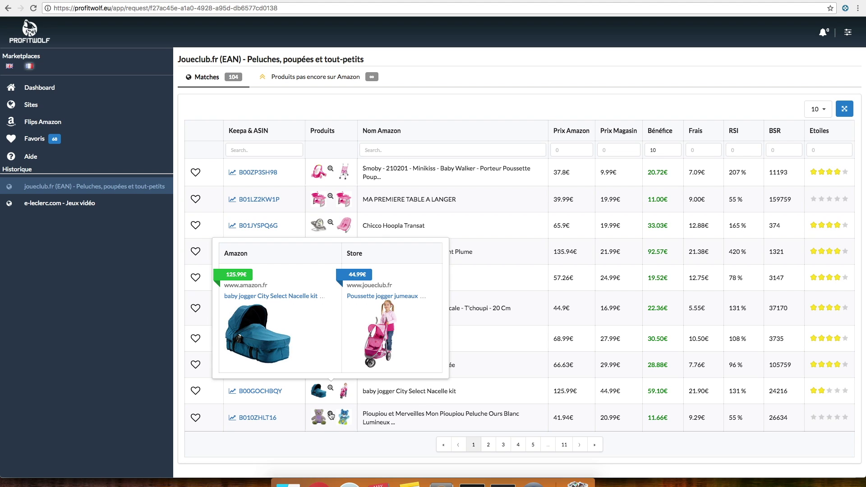
left_click(334, 419)
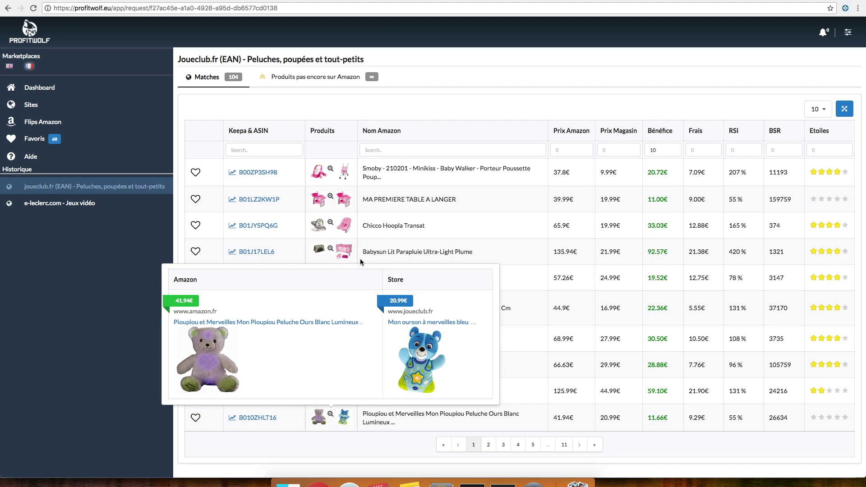
left_click_drag(361, 252, 429, 252)
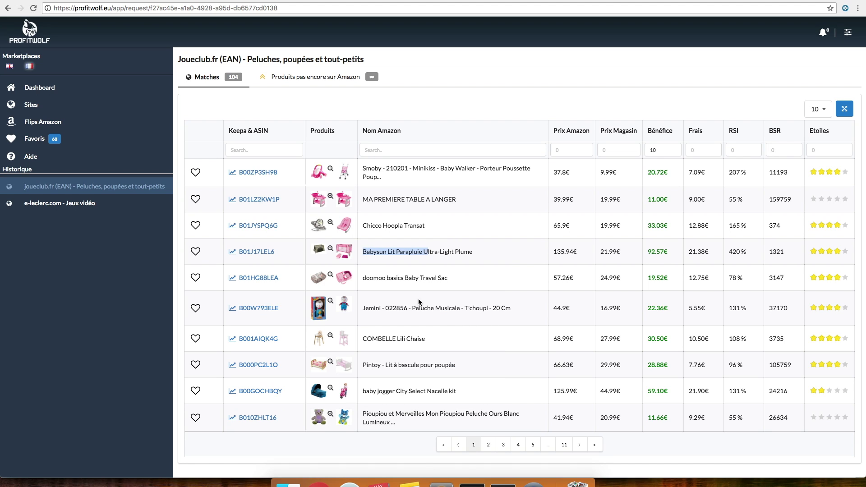
- On the second page of matches, compare the Frozen Elsa and VTech KidiFluffies products, and check the KidiFluffies Amazon and store prices
left_click(488, 445)
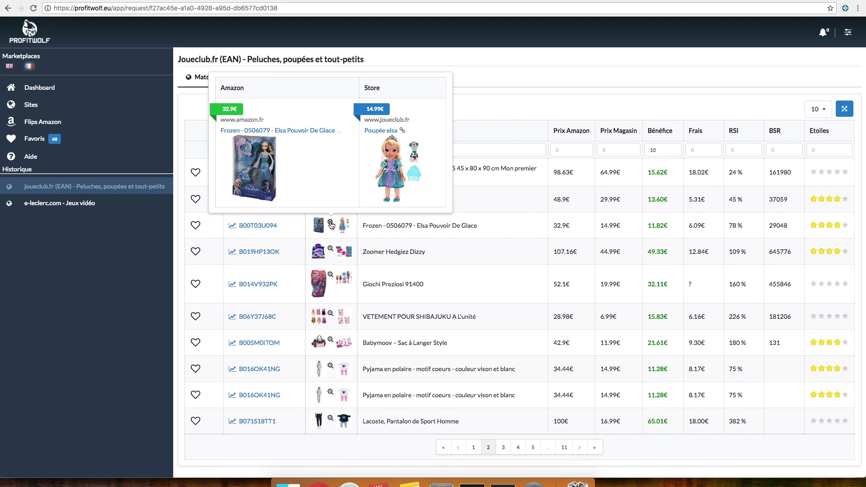
mouse_move(333, 199)
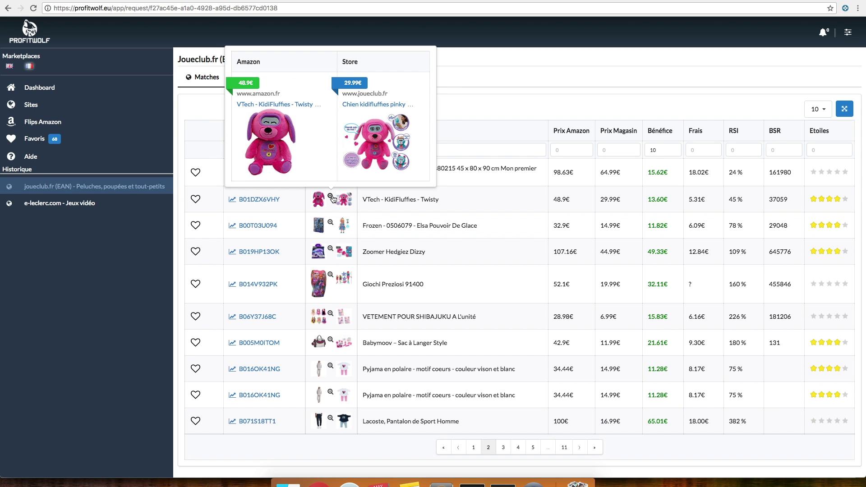
left_click_drag(550, 199, 624, 203)
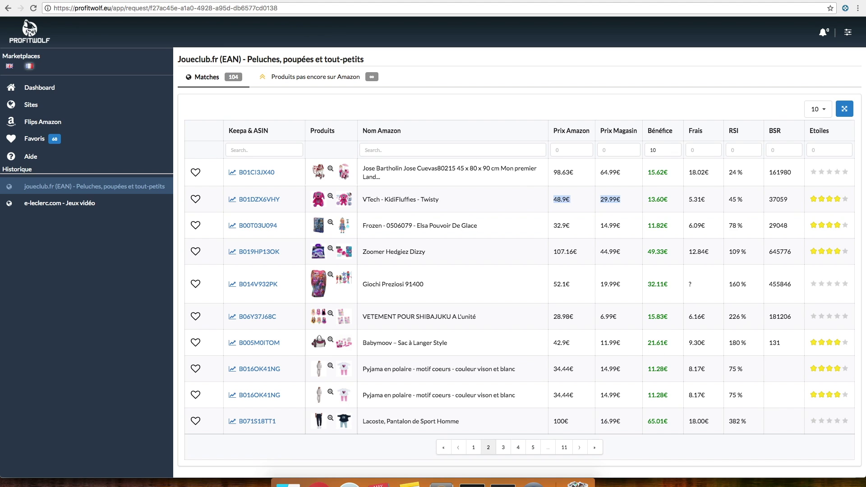
- Return to the ProfitWolf site scan page and examine which stores are available to scan and which are marked as coming soon
key("ctrl+Tab")
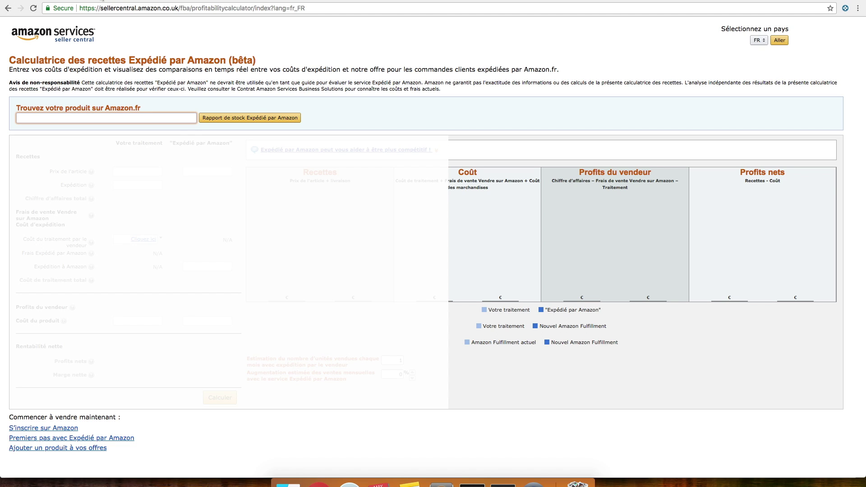
key("ctrl+Tab")
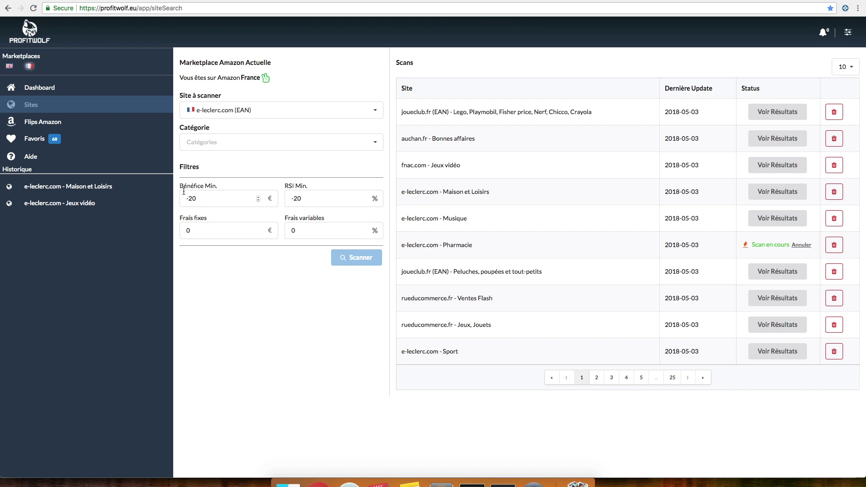
left_click(235, 110)
scroll(258, 176, "down", 3)
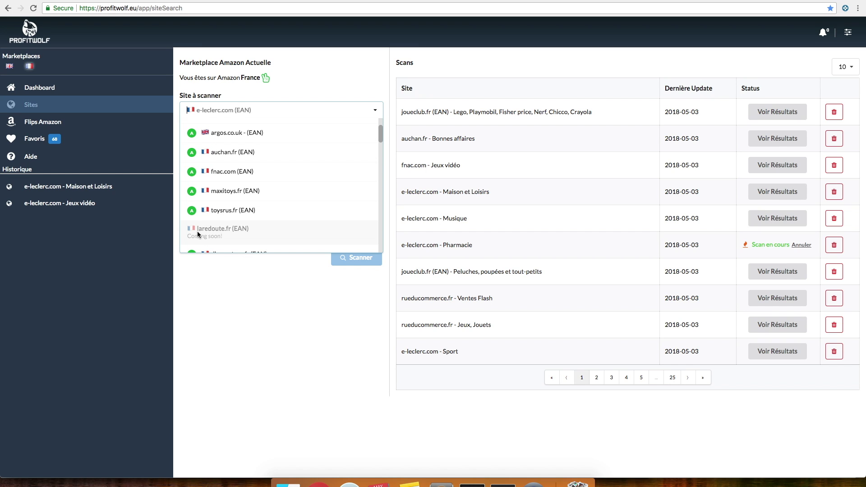
scroll(218, 215, "down", 4)
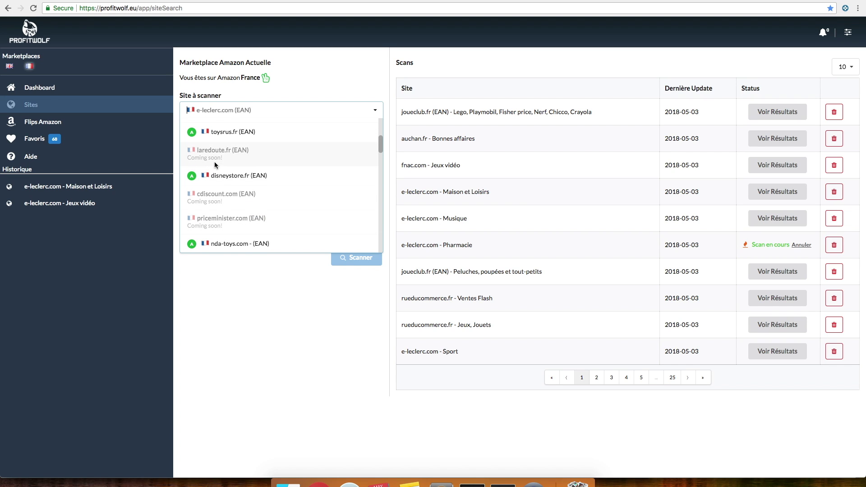
scroll(208, 158, "up", 3)
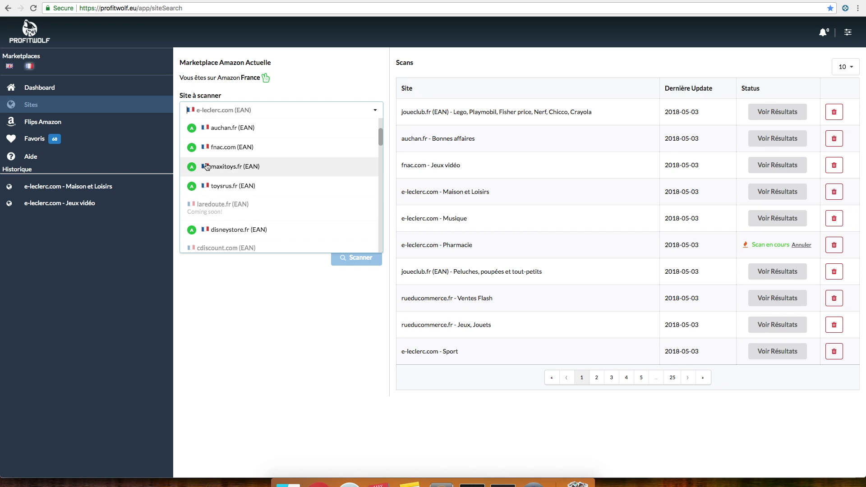
scroll(234, 185, "up", 3)
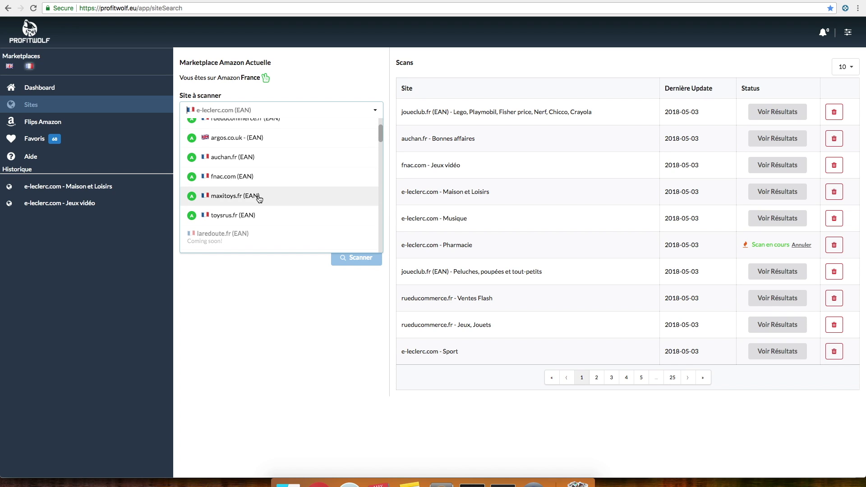
scroll(257, 199, "down", 3)
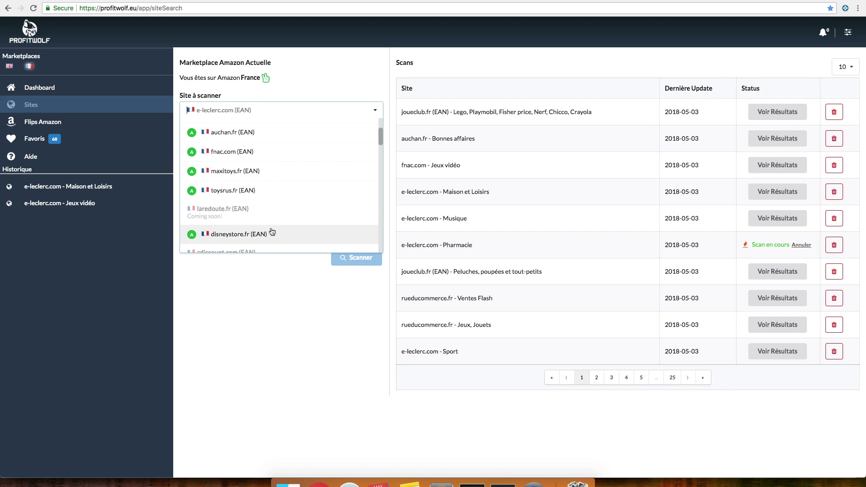
scroll(271, 233, "down", 1)
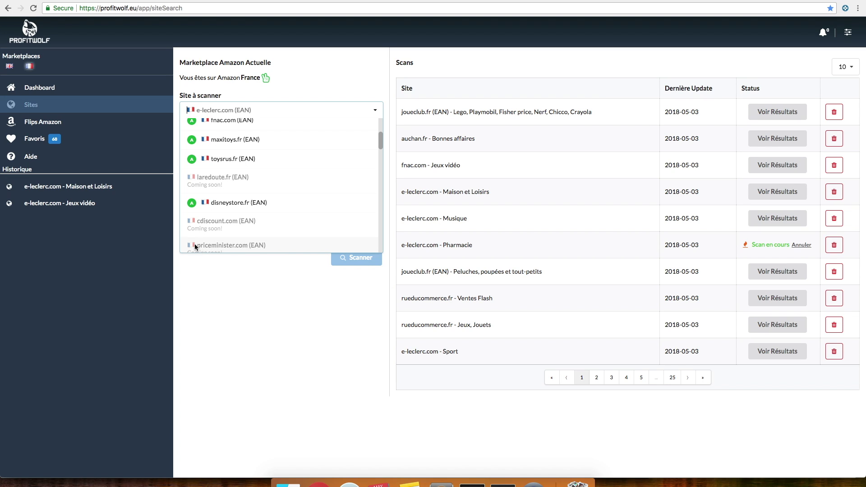
left_click_drag(380, 140, 380, 123)
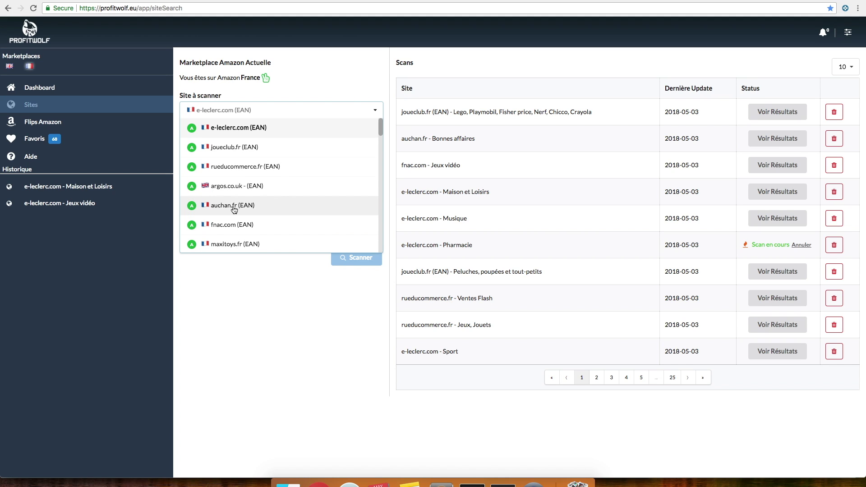
left_click_drag(381, 123, 380, 127)
scroll(284, 164, "down", 4)
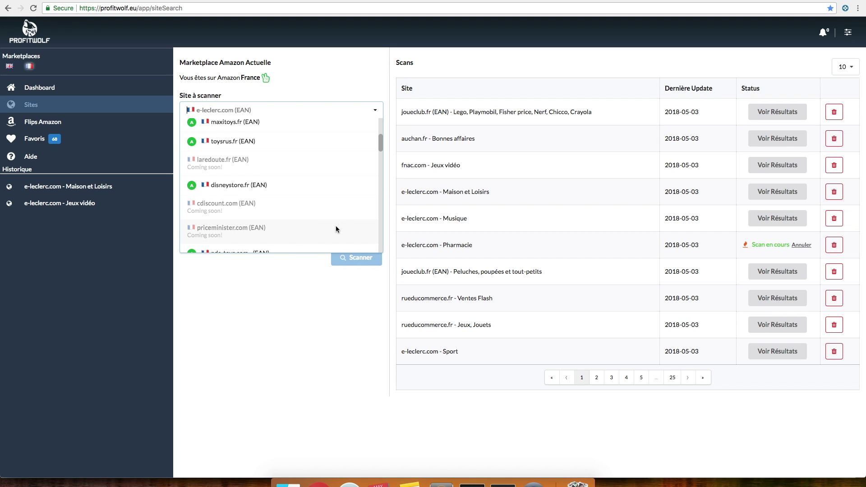
left_click_drag(379, 148, 379, 161)
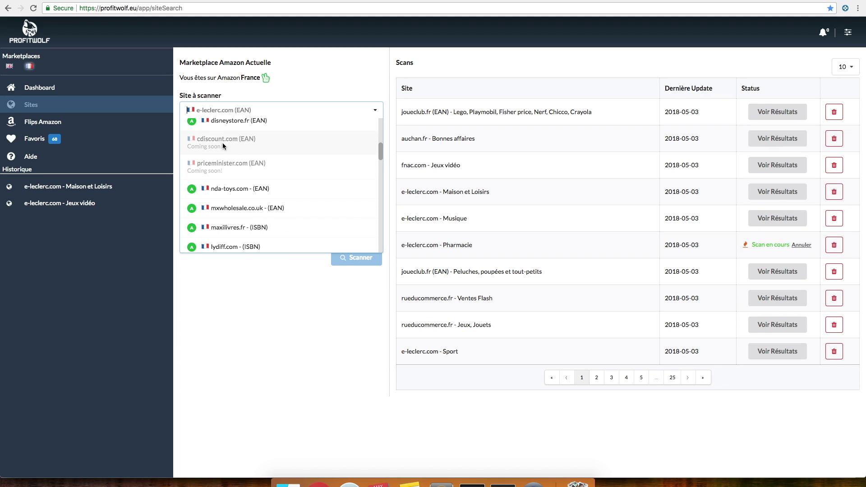